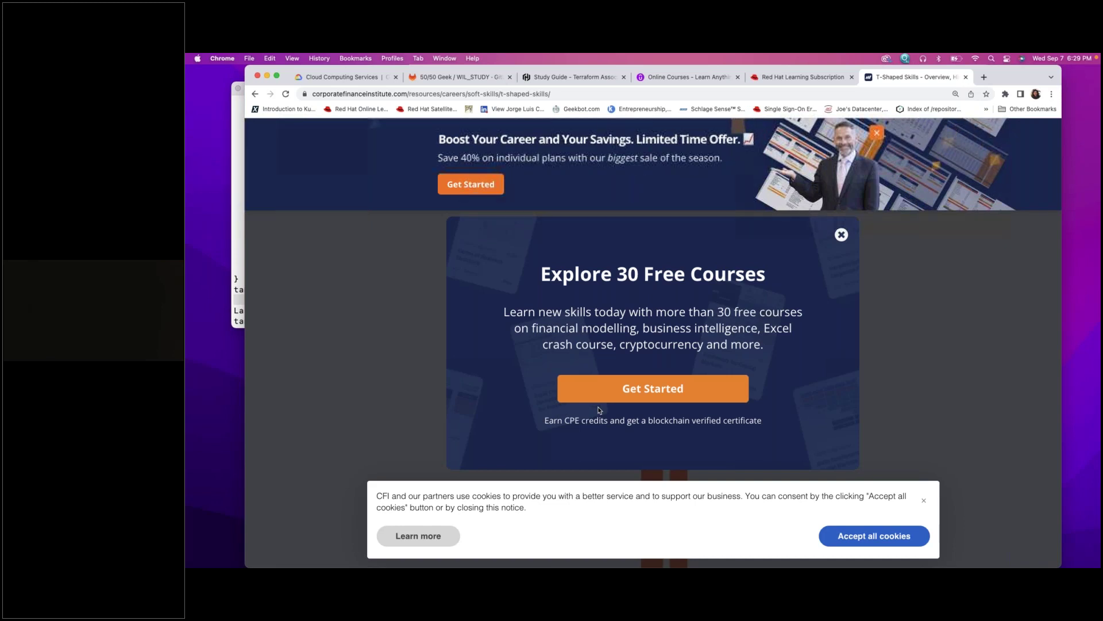
- Open cloud.google.com in a new browser tab and go to its console
left_click(984, 77)
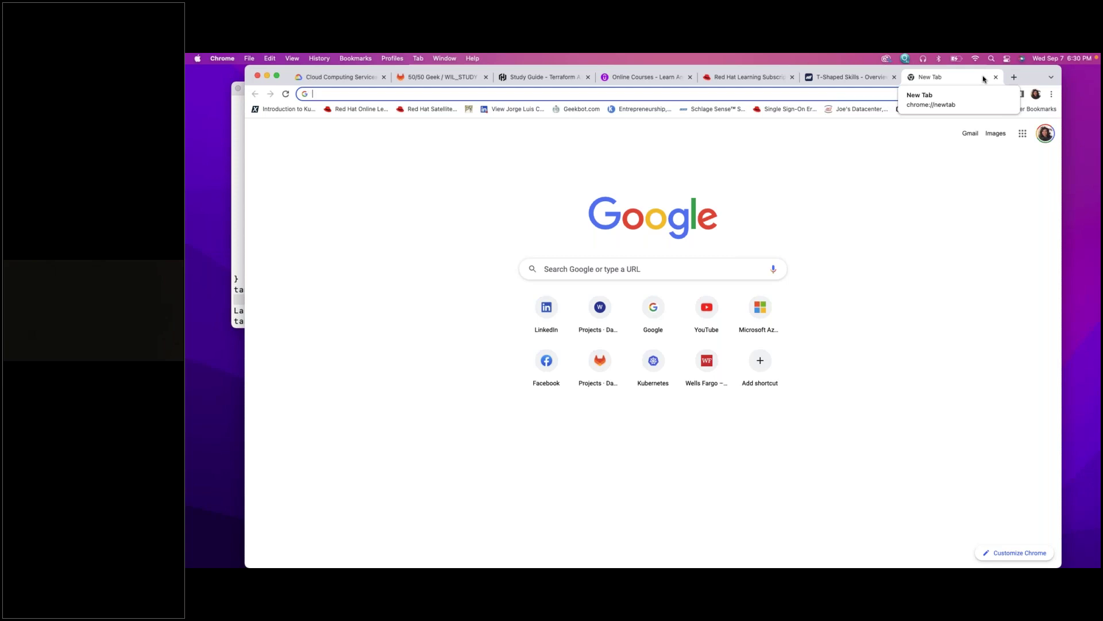
type("clou")
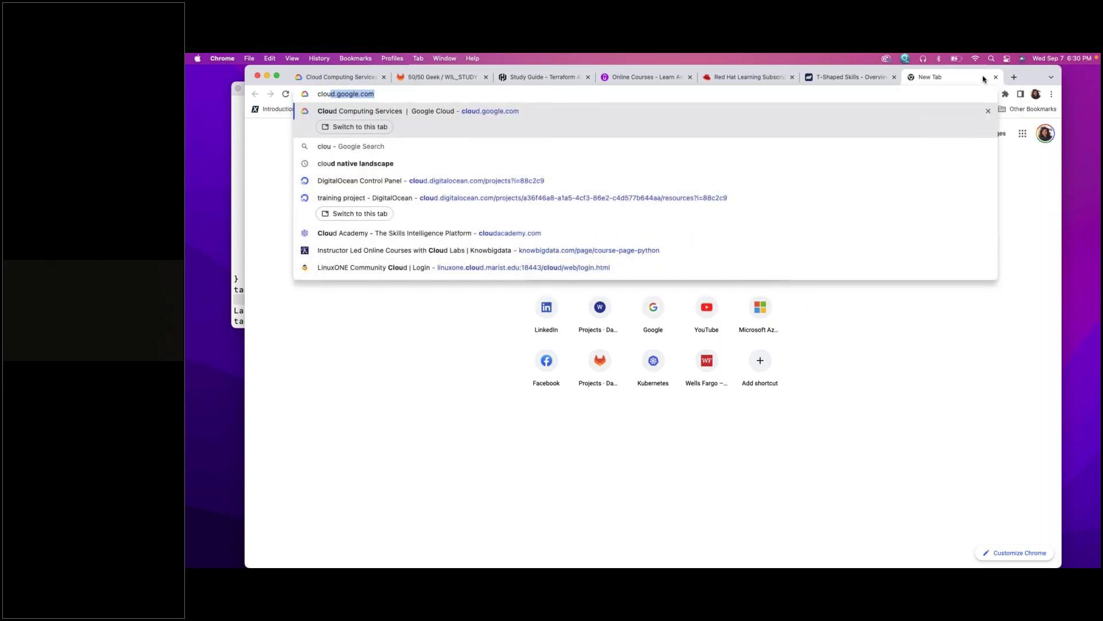
key("Return")
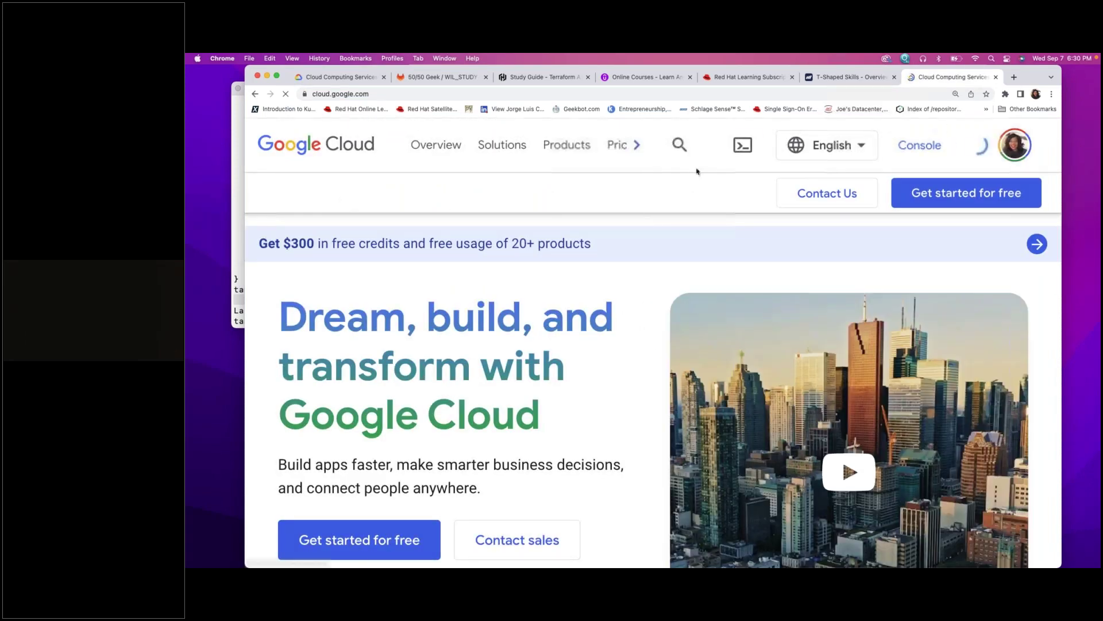
left_click(917, 149)
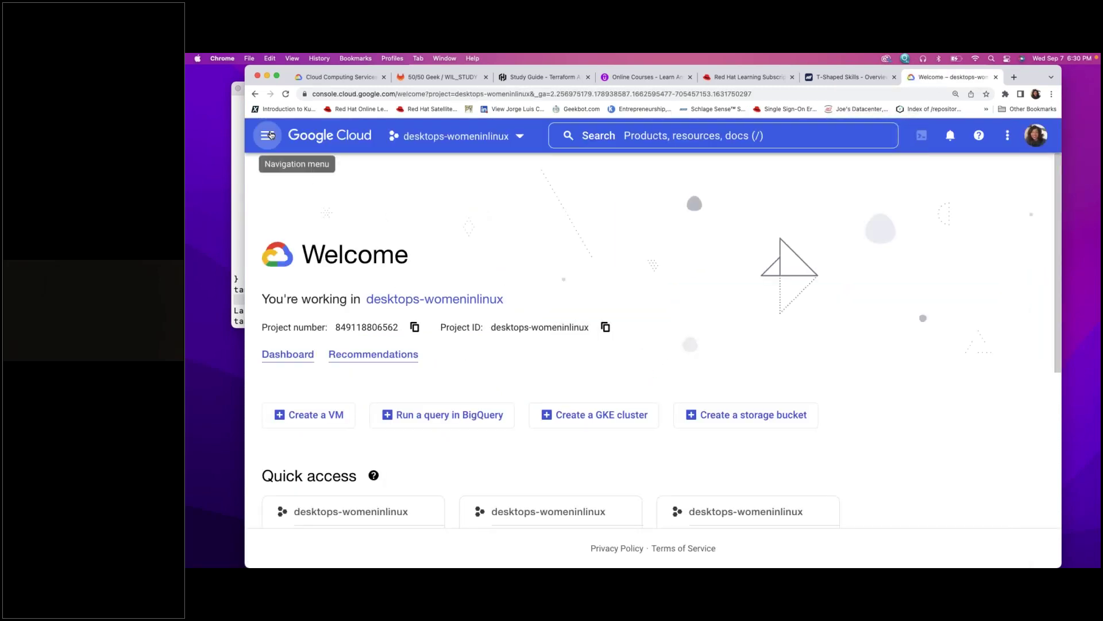
- Open the Kubernetes Engine clusters page of the desktops-womeninlinux project
left_click(270, 136)
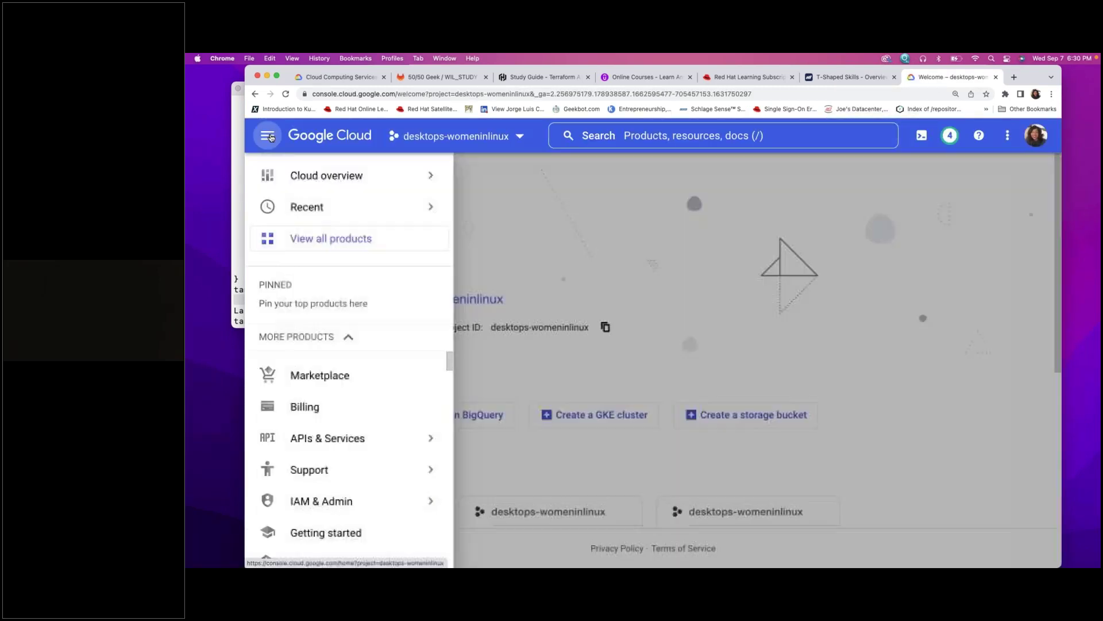
scroll(311, 412, "down", 5)
scroll(311, 412, "down", 5)
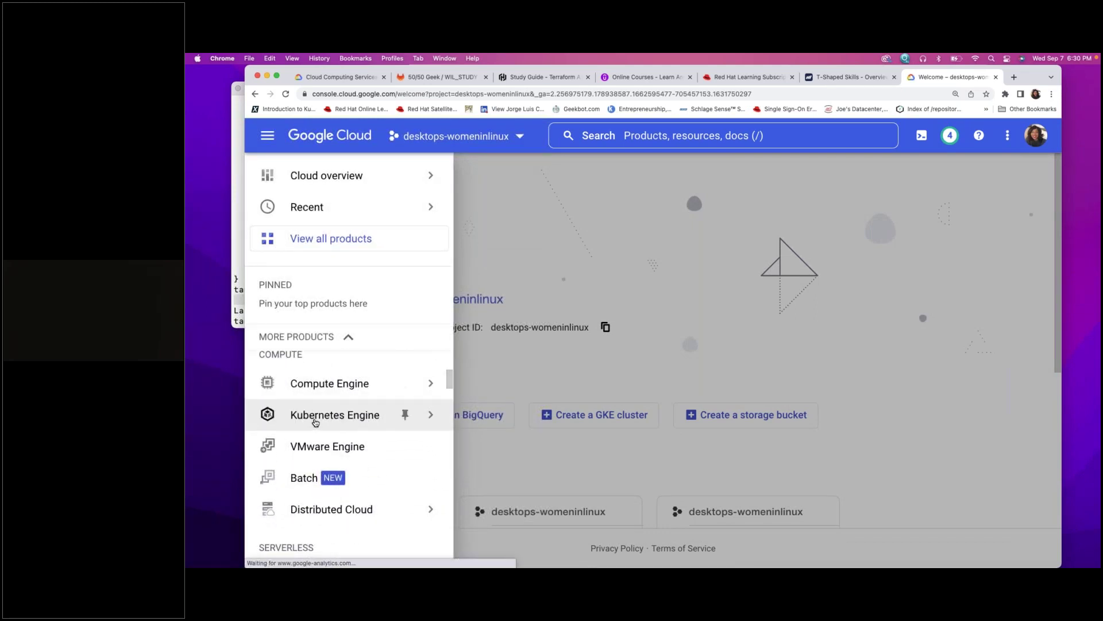
left_click(316, 424)
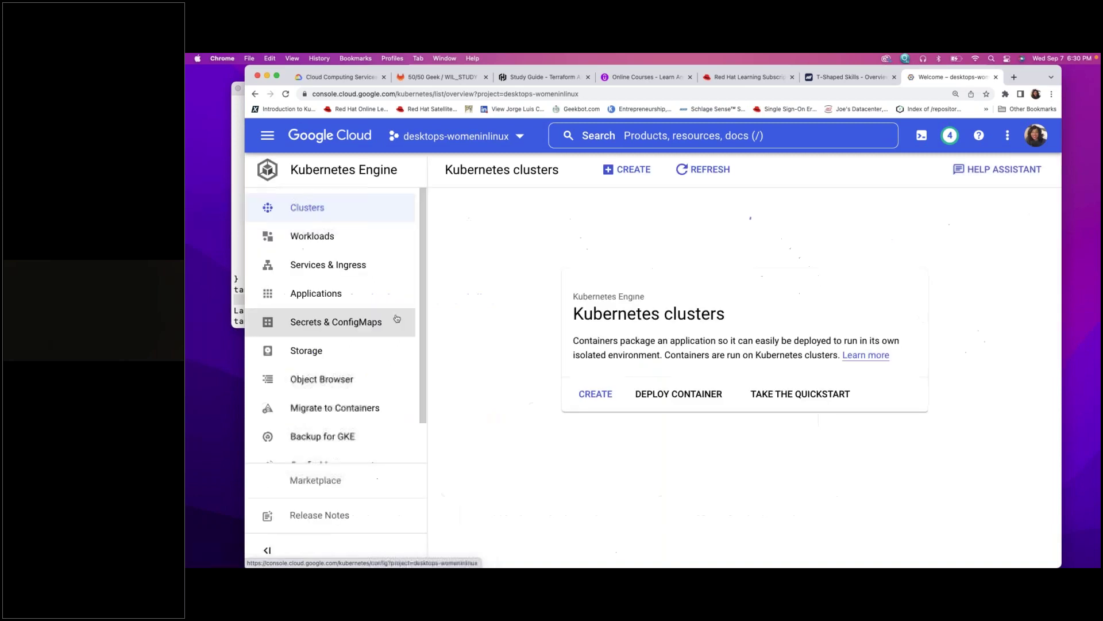
- Create a public Autopilot cluster with the name autopilot-cluster-1, region us-central1 and the default networking options
scroll(394, 319, "down", 1)
scroll(395, 319, "up", 1)
left_click(595, 371)
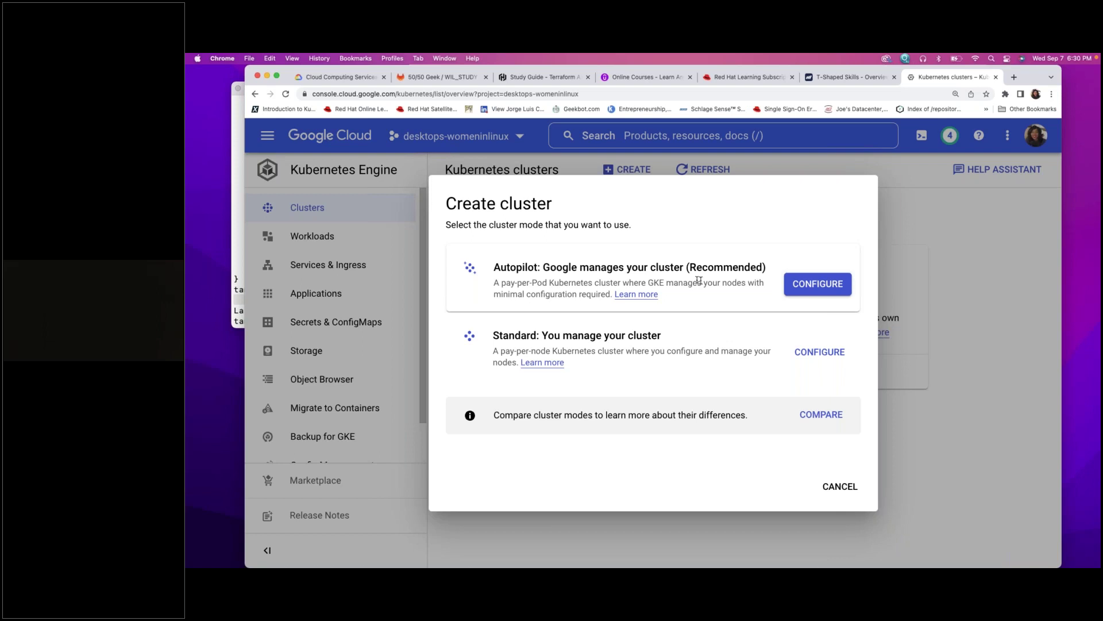
left_click(799, 283)
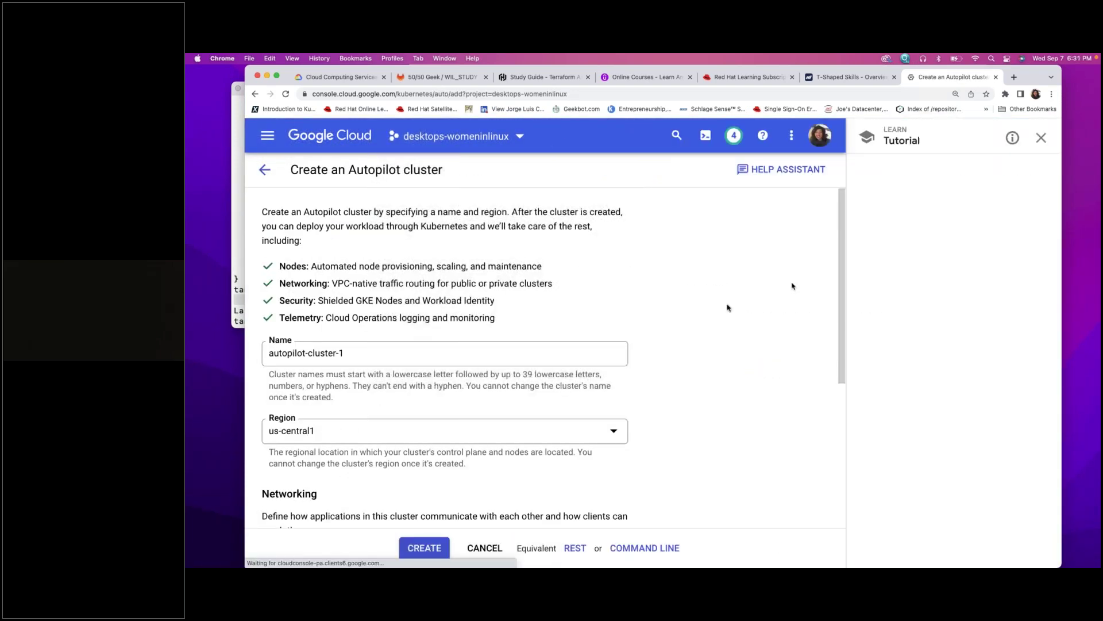
scroll(693, 336, "down", 3)
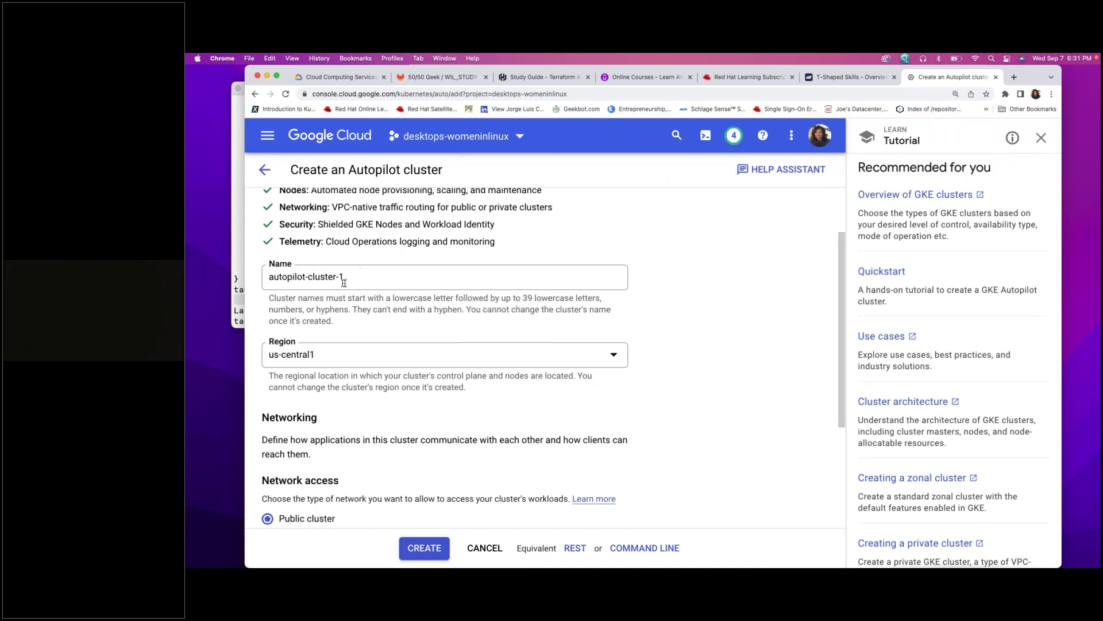
scroll(391, 332, "down", 5)
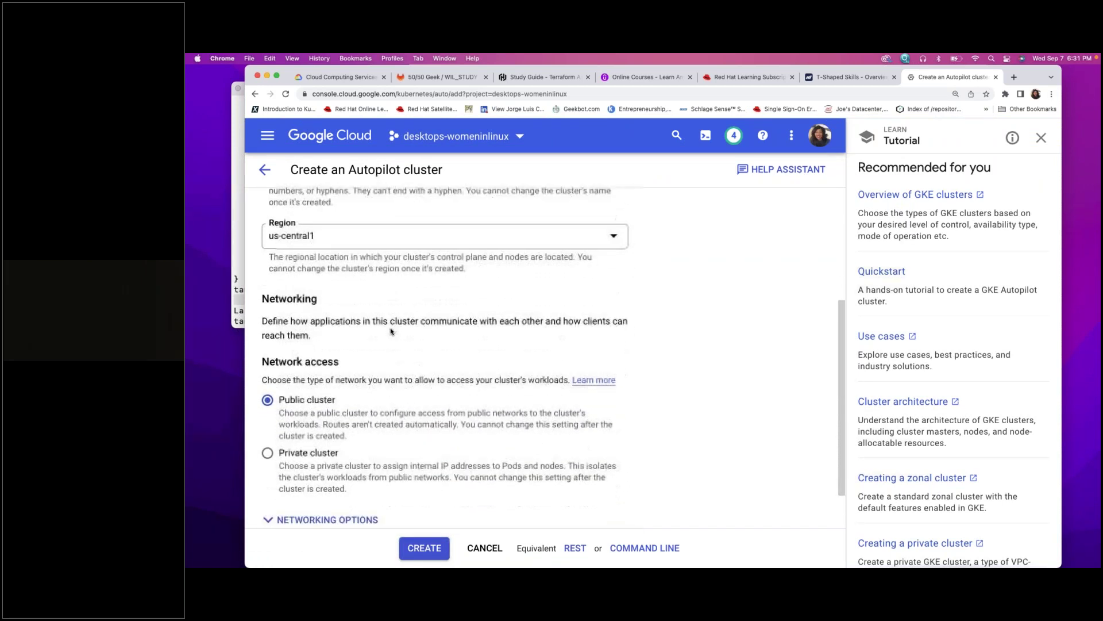
left_click(342, 467)
scroll(374, 402, "down", 5)
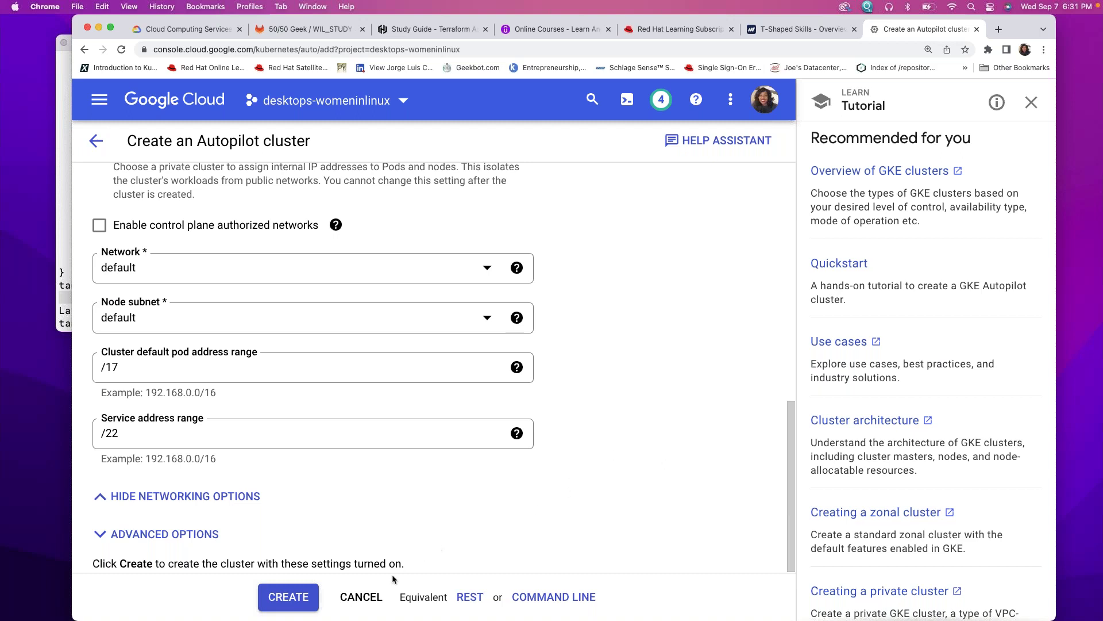
left_click(290, 598)
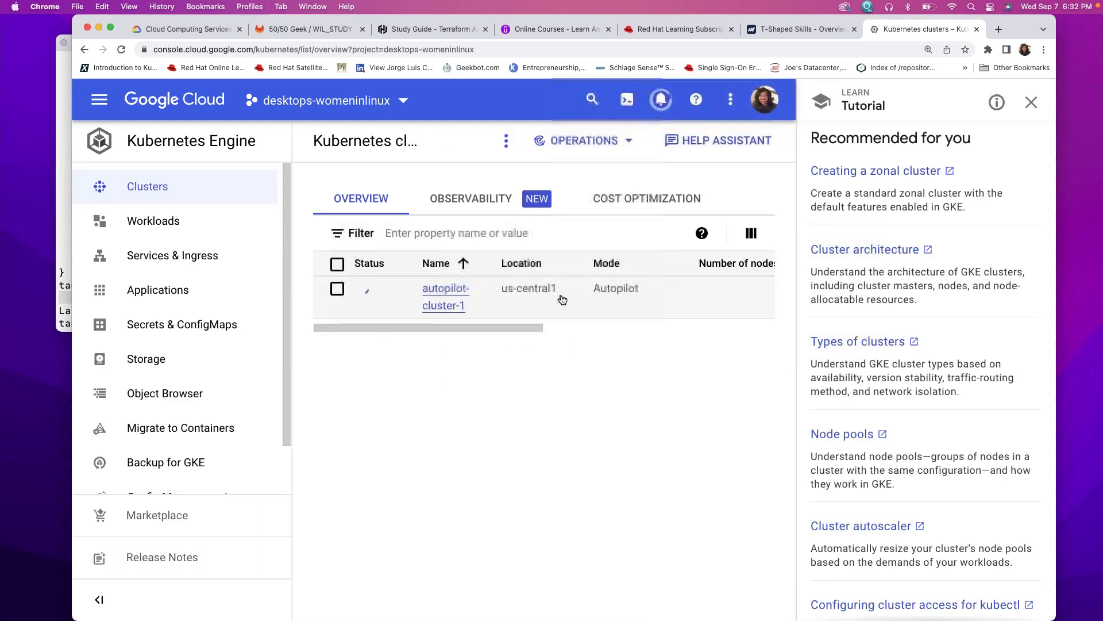
- Look at the open Terraform Associate study guide and return to the Kubernetes clusters page
left_click_drag(516, 325, 492, 334)
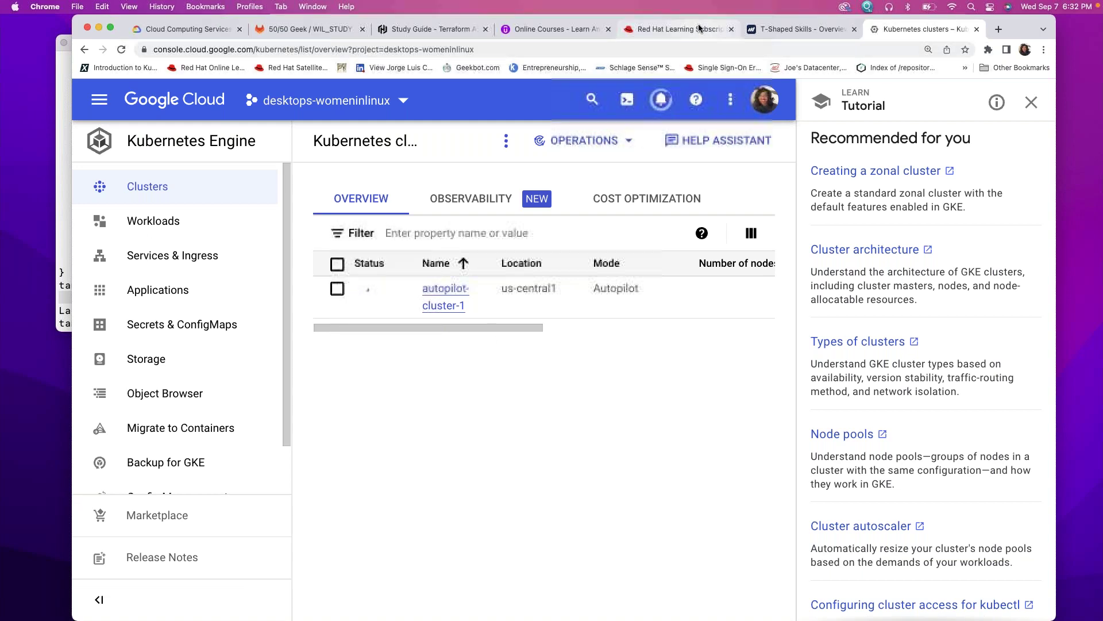
left_click(449, 32)
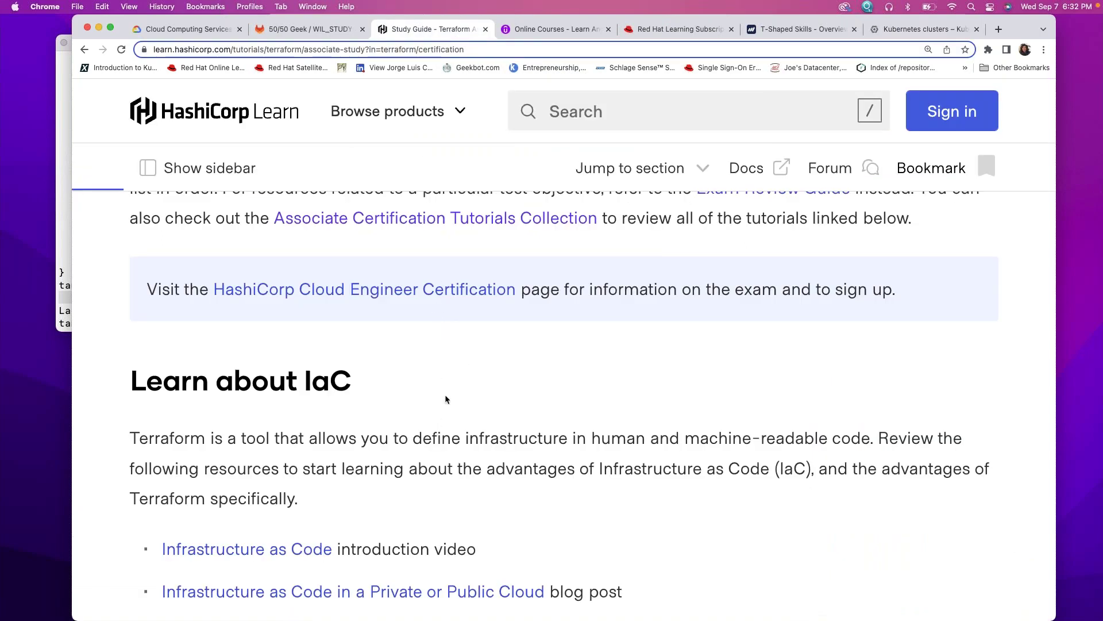
left_click(880, 29)
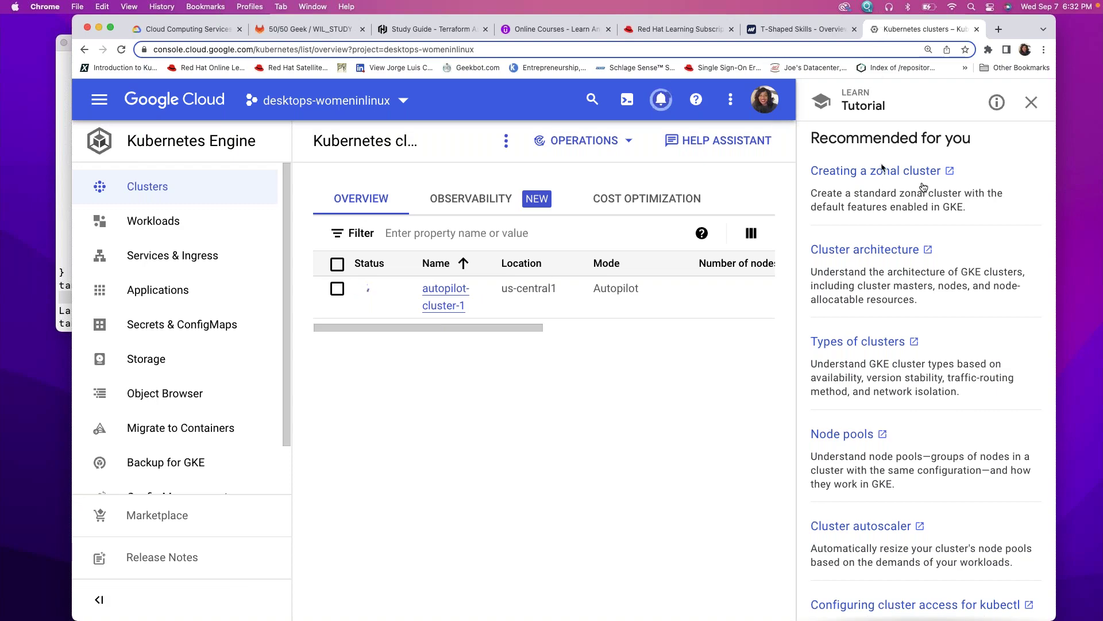
- Switch to the Terminal, reposition and shorten its window, and clear the previous output
left_click_drag(1100, 35, 486, 40)
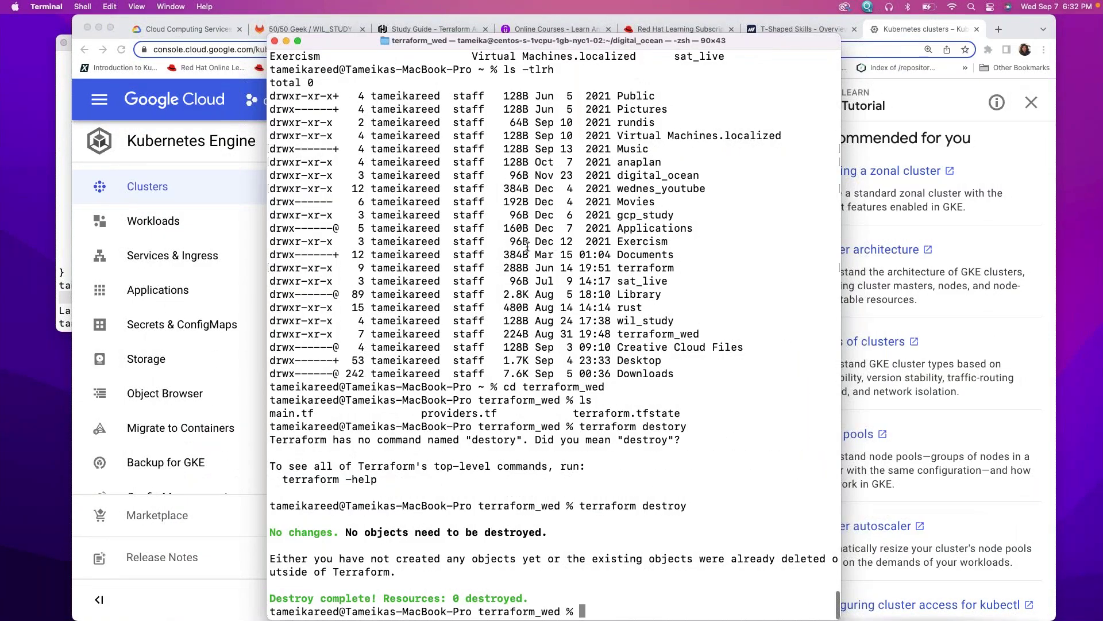
left_click_drag(506, 44, 494, 32)
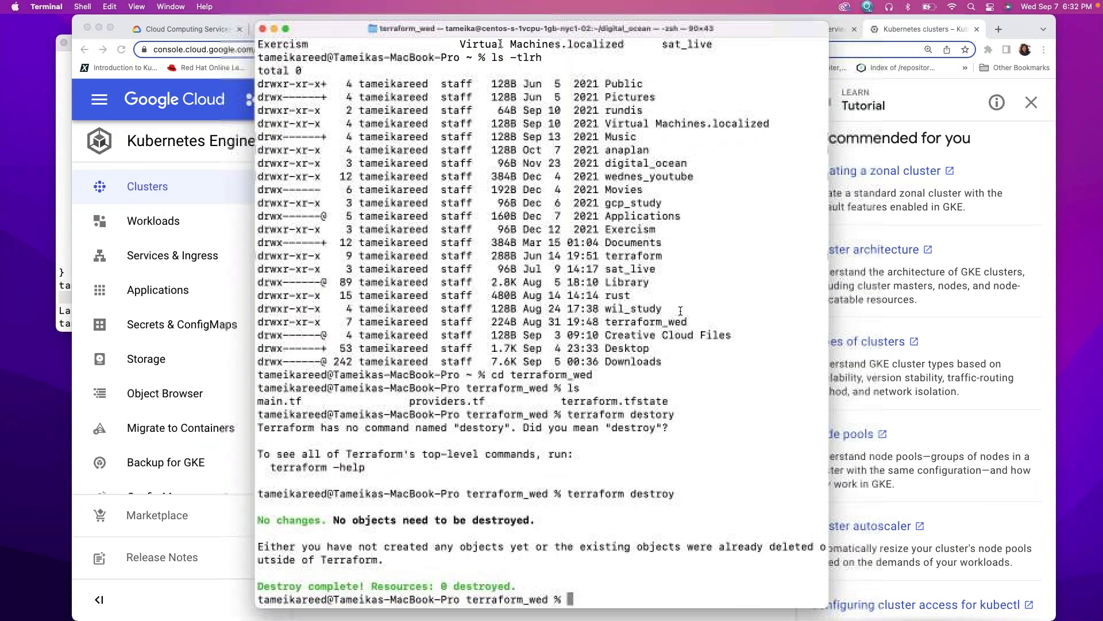
mouse_move(599, 32)
left_mouse_down()
mouse_move(583, 152)
mouse_move(587, 42)
left_mouse_up()
type("clear")
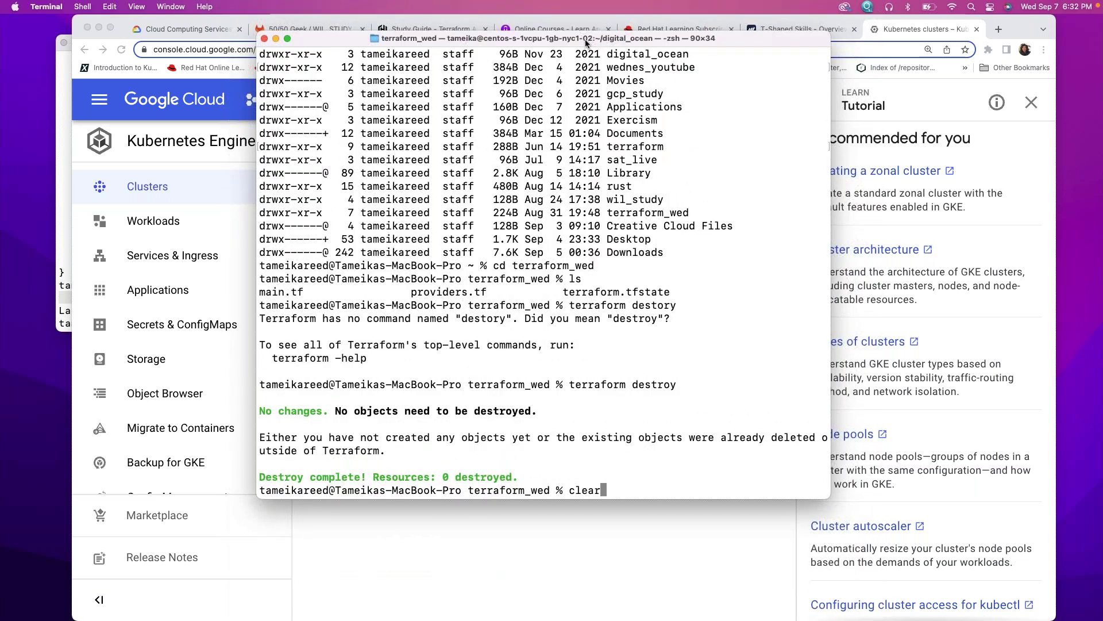
key("Return")
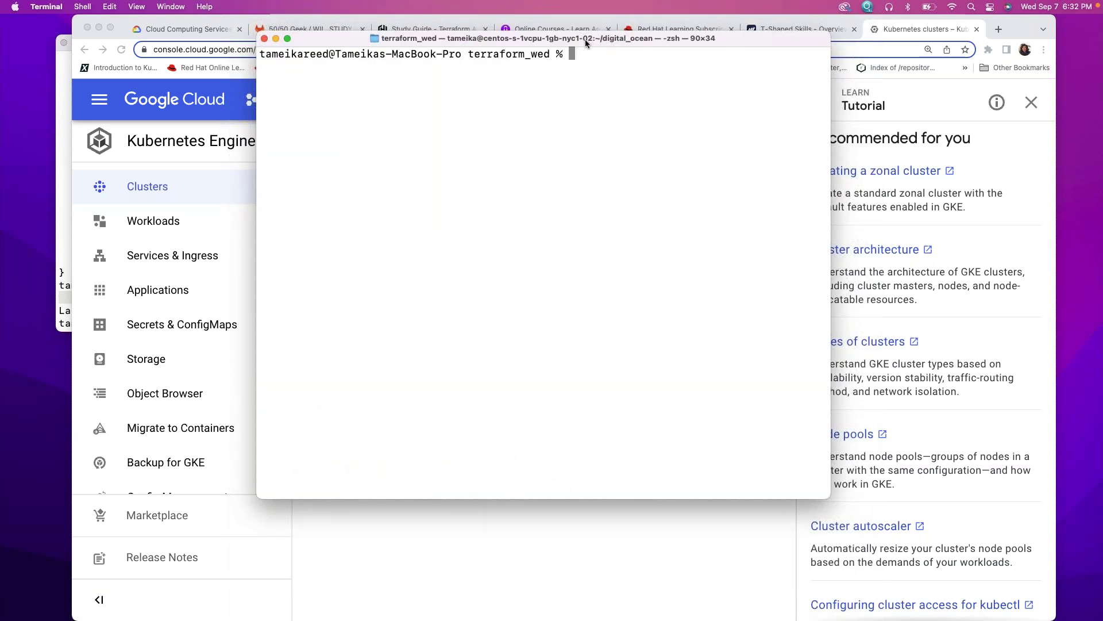
- Display the current Terraform state of the terraform_wed folder with terraform show
key("Up")
key("Up")
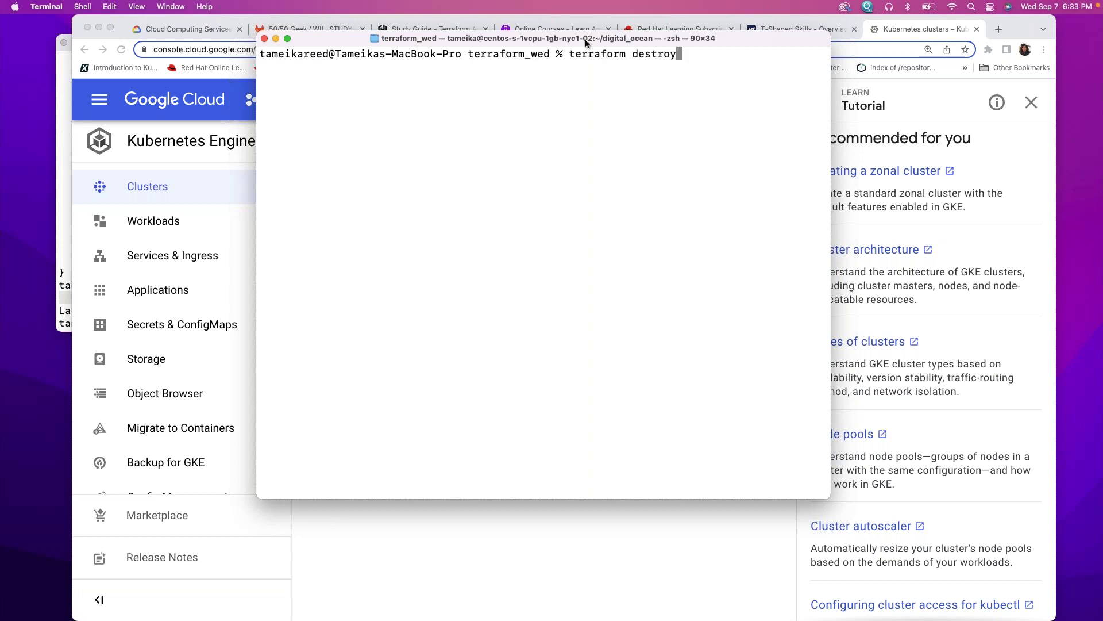
key("BackSpace")
key("BackSpace")
key("BackSpace")
key("BackSpace")
key("BackSpace")
key("BackSpace")
key("BackSpace")
type("re")
key("BackSpace")
key("BackSpace")
type("show")
key("Return")
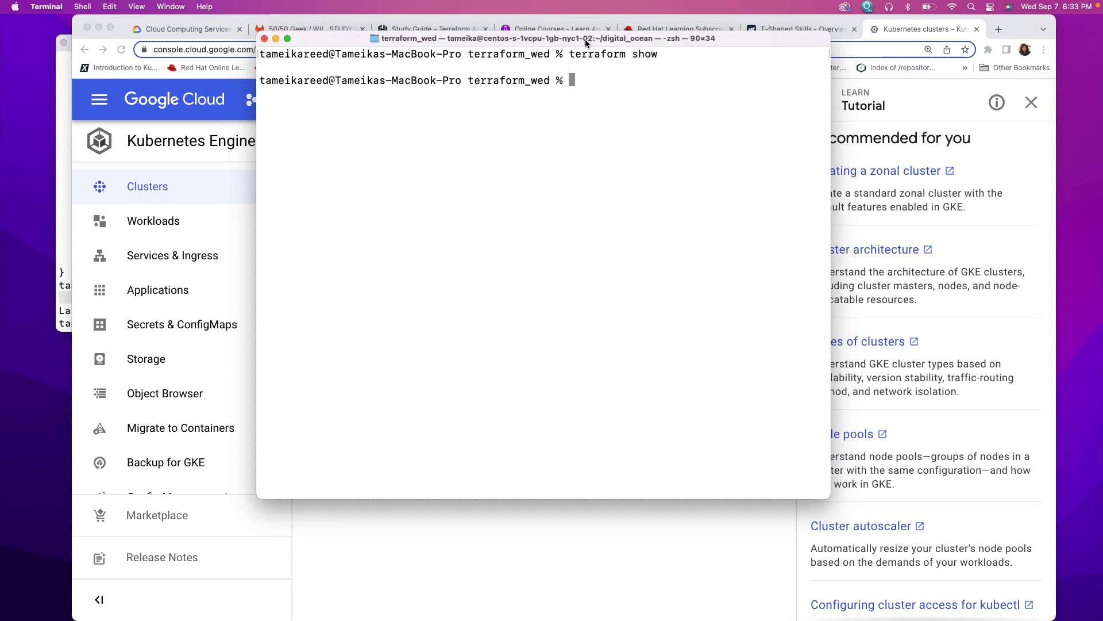
- Refresh the Terraform state of the terraform_wed folder with terraform refresh
key("Up")
key("BackSpace")
key("BackSpace")
key("BackSpace")
key("BackSpace")
type("refresh")
key("Return")
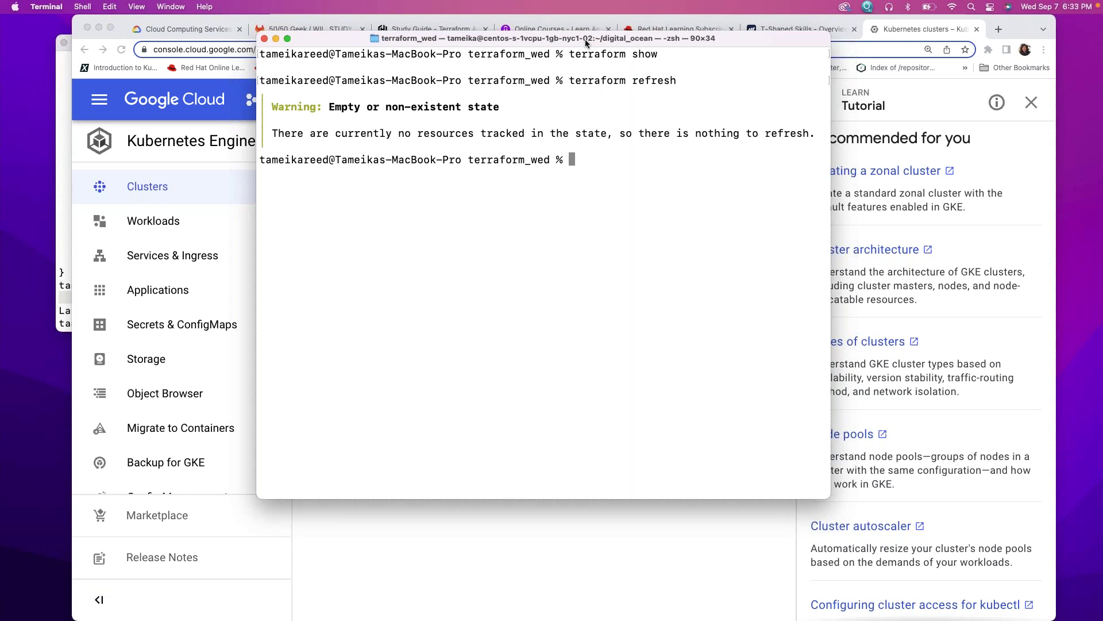
- Run terraform destroy in the terraform_wed folder and list the folder's files with ls
key("Up")
key("BackSpace")
key("BackSpace")
key("BackSpace")
key("BackSpace")
key("BackSpace")
key("BackSpace")
key("BackSpace")
type("destrou")
key("BackSpace")
type("y")
key("Return")
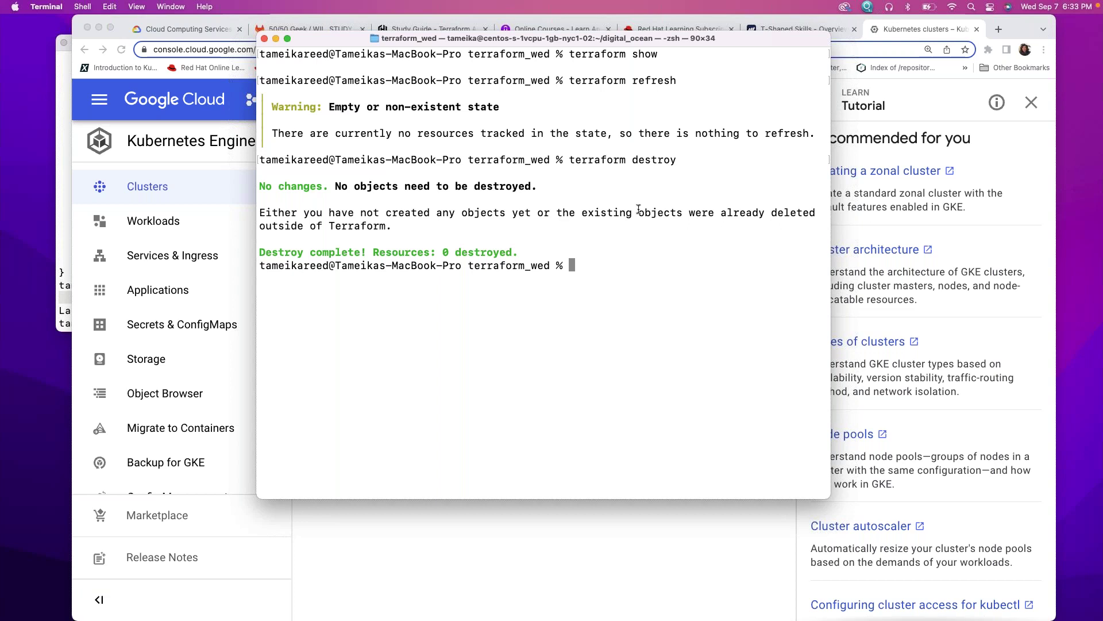
type("ls")
key("Return")
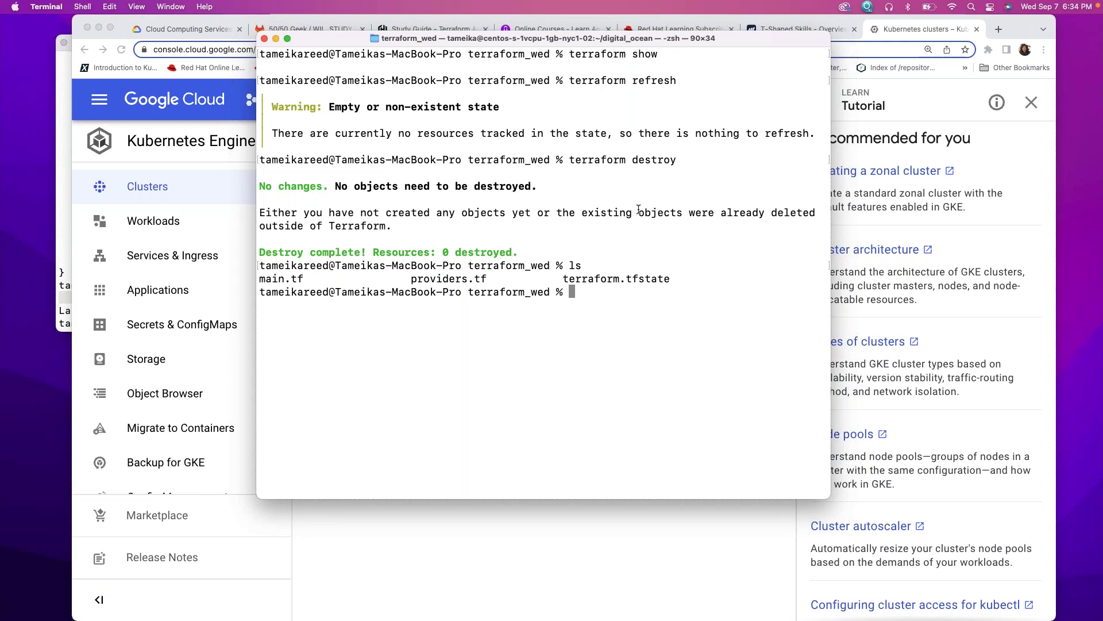
- Switch back to Chrome and reload the Kubernetes clusters page to update the cluster status
left_click(716, 530)
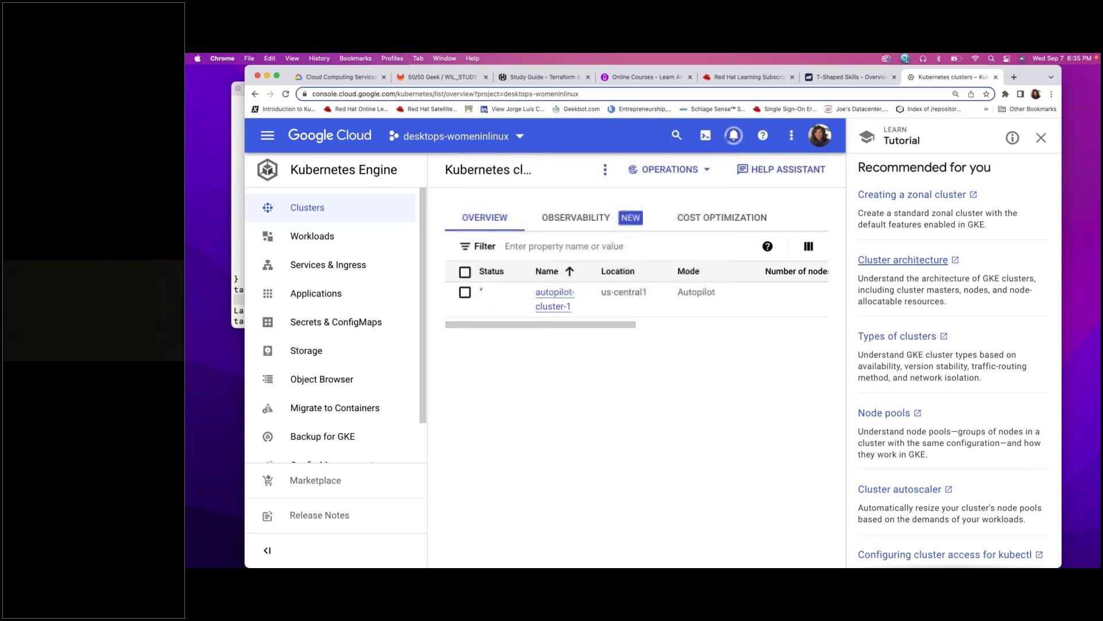
key("super+Tab")
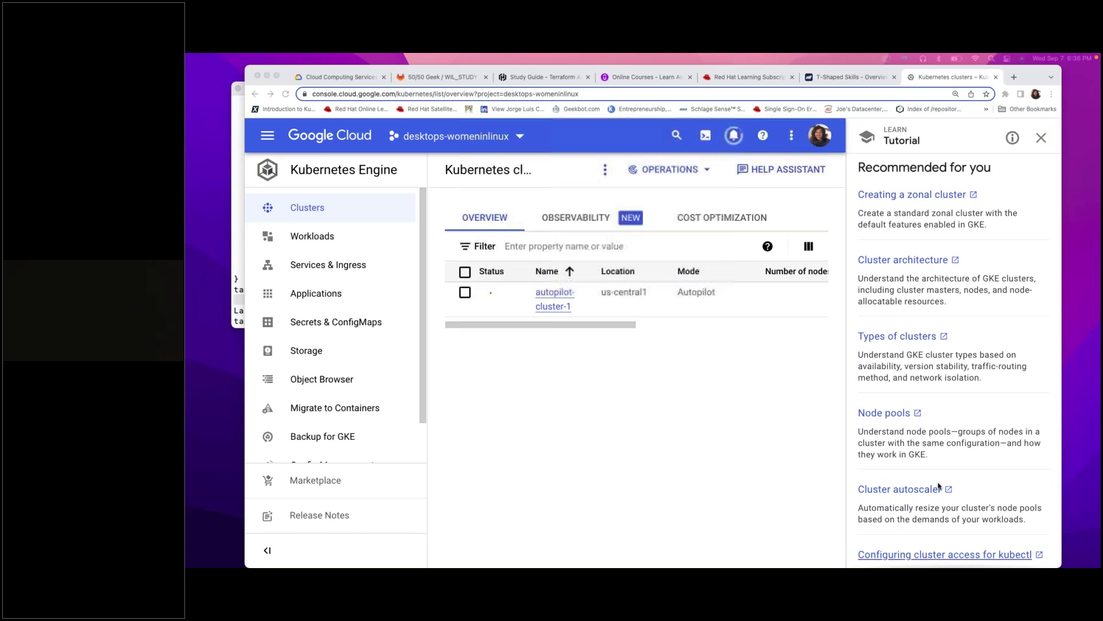
left_click(685, 449)
key("super+r")
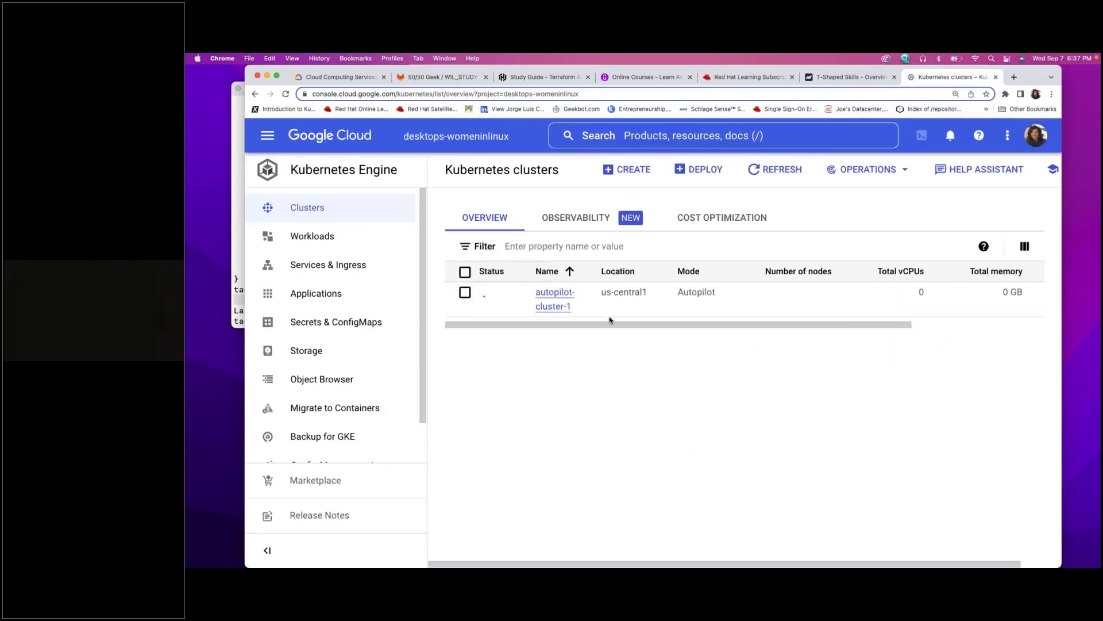
- Open the details of autopilot-cluster-1 and close the Learn tutorial beside them
left_click(465, 292)
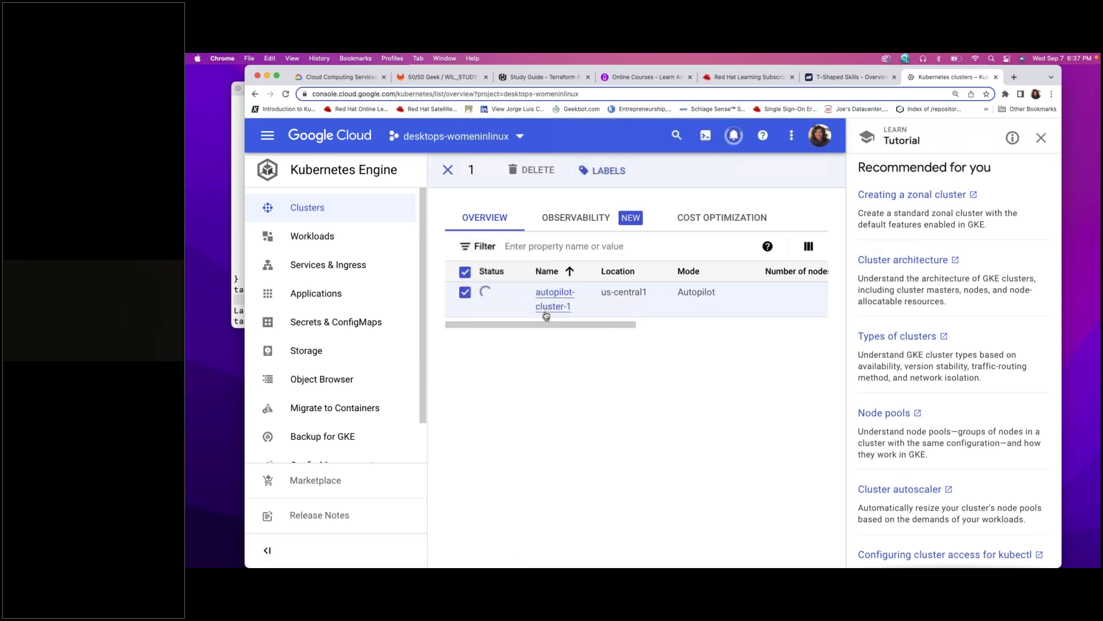
left_click(543, 309)
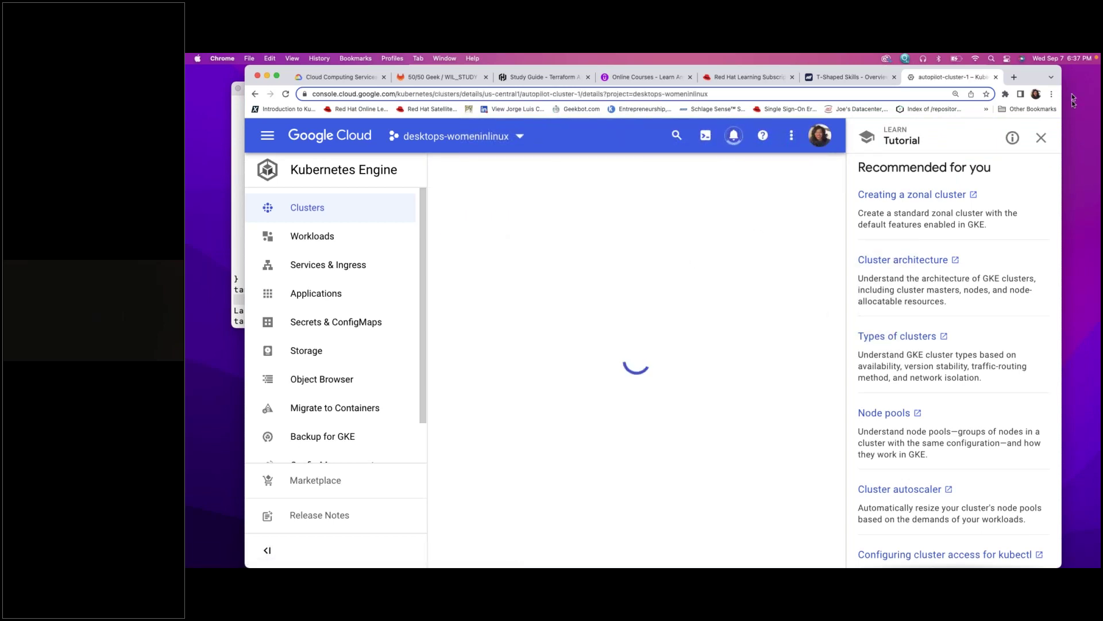
left_click(1049, 139)
left_click(1048, 140)
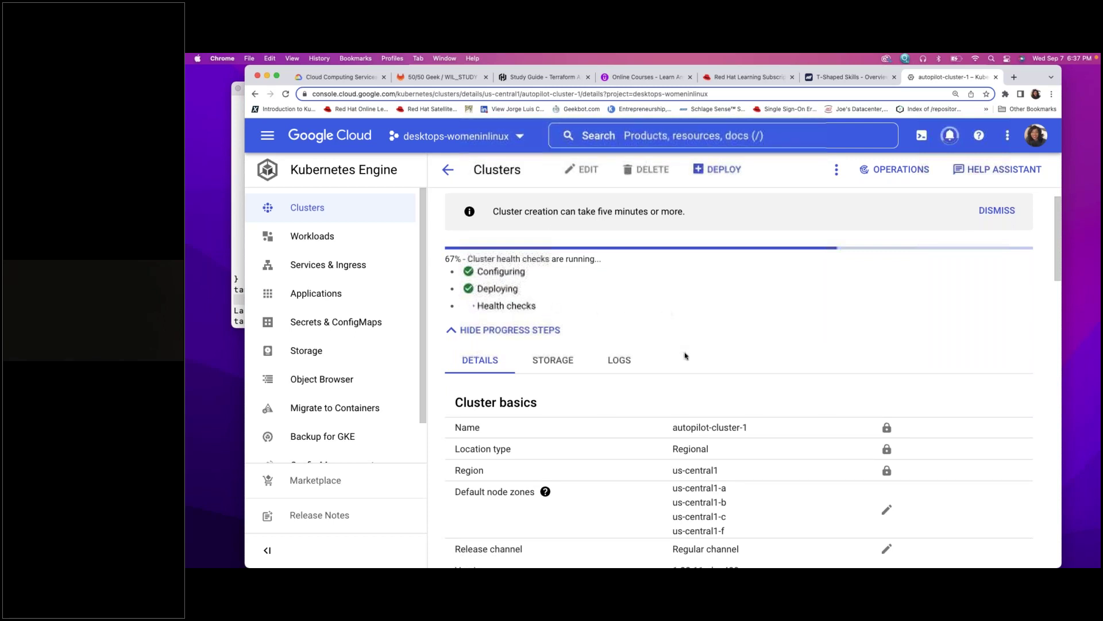
- Examine the cluster's basics, automation and networking settings on its details page
scroll(685, 355, "down", 2)
scroll(684, 355, "down", 2)
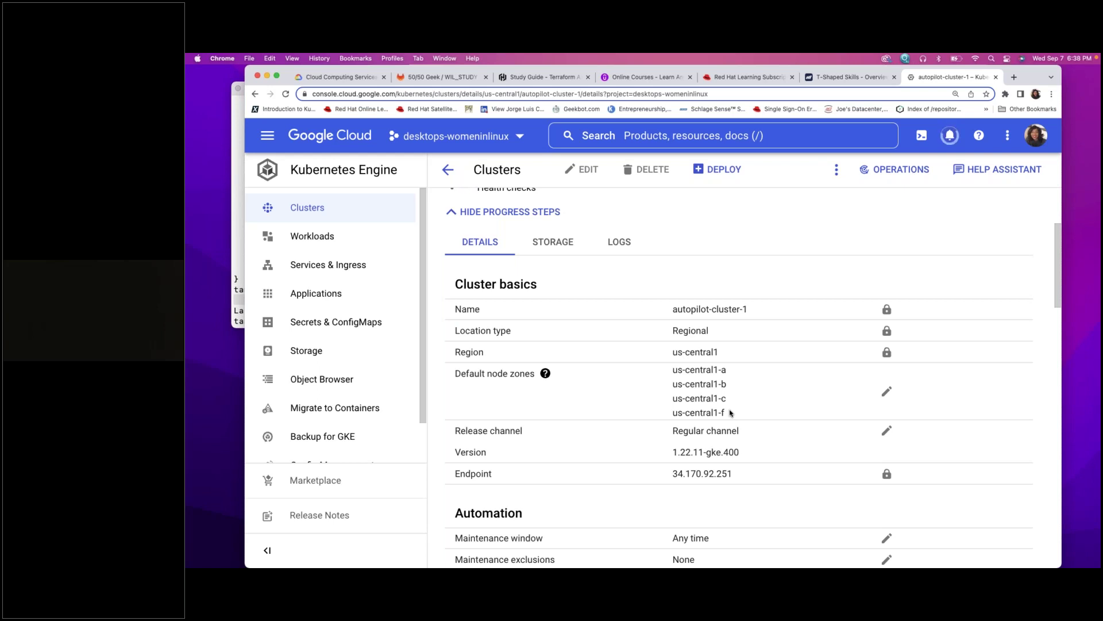
scroll(699, 455, "down", 2)
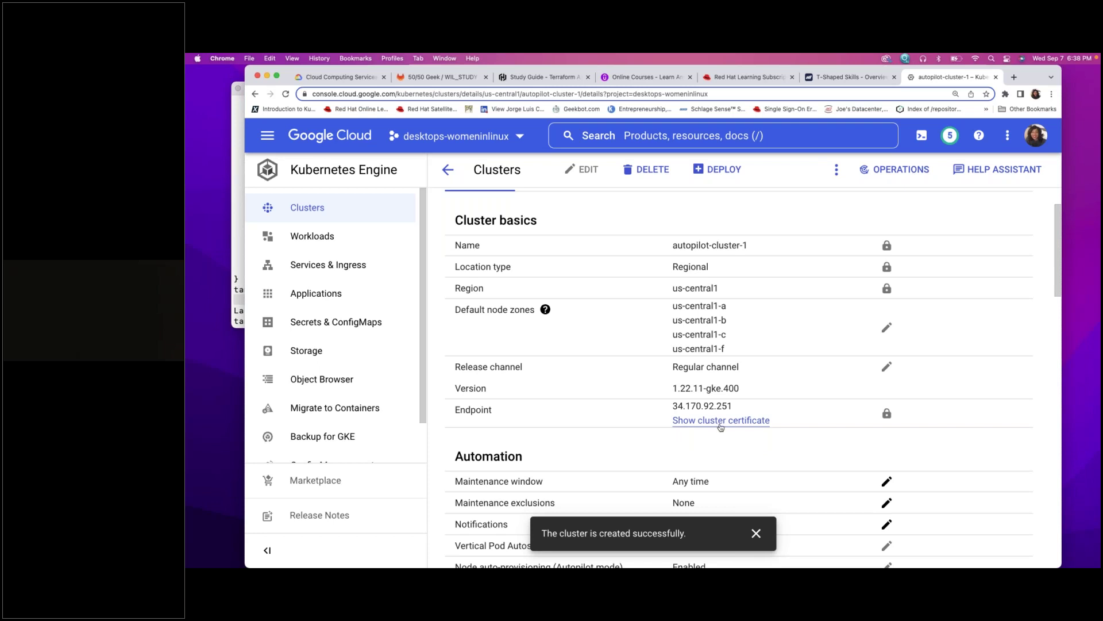
scroll(716, 458, "down", 4)
scroll(717, 458, "down", 4)
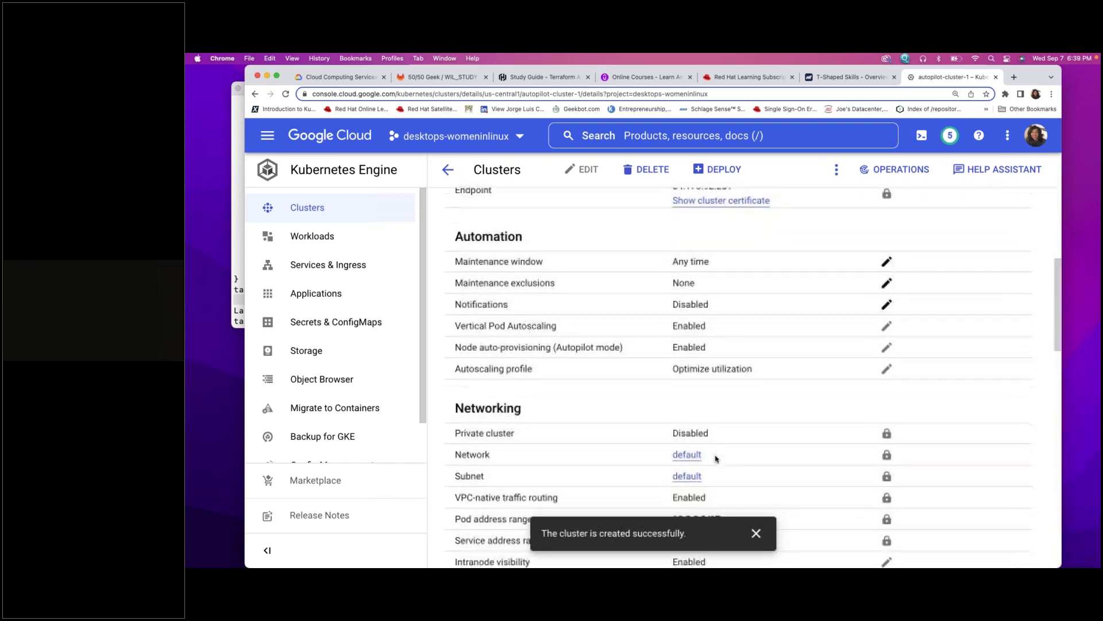
scroll(716, 458, "down", 1)
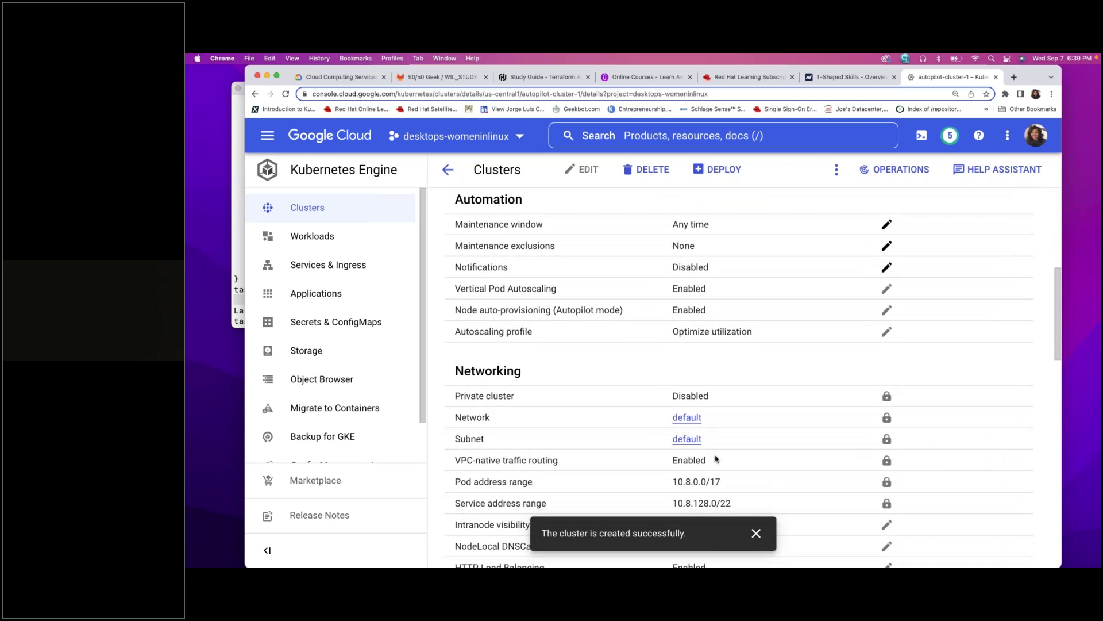
- Examine the remaining entries of the cluster's Networking section, down to Dataplane V2
scroll(717, 459, "down", 2)
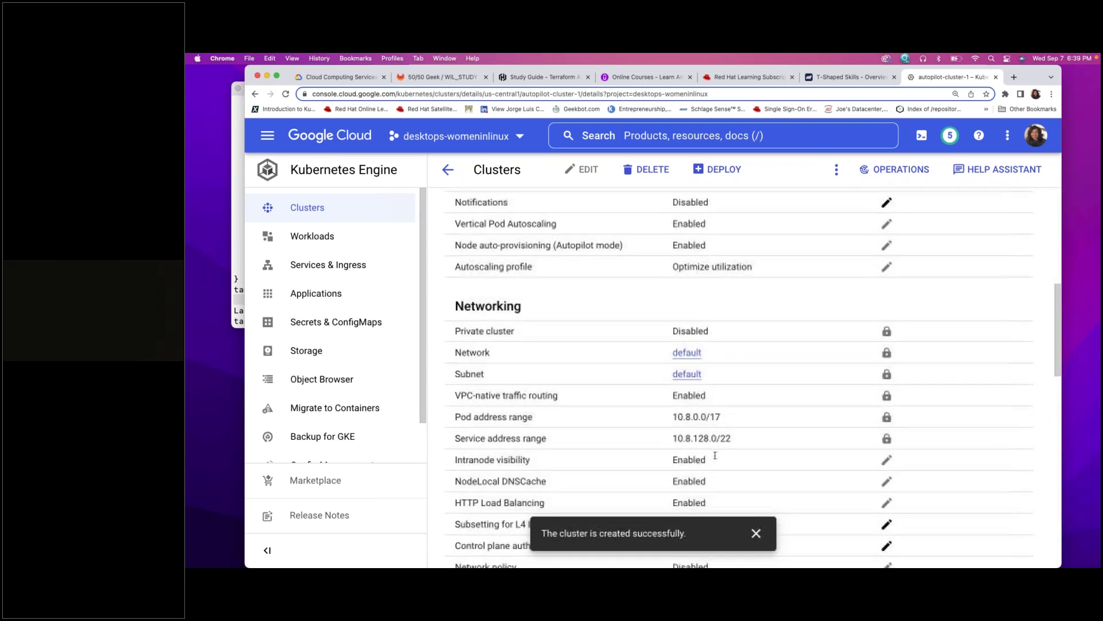
scroll(716, 458, "down", 2)
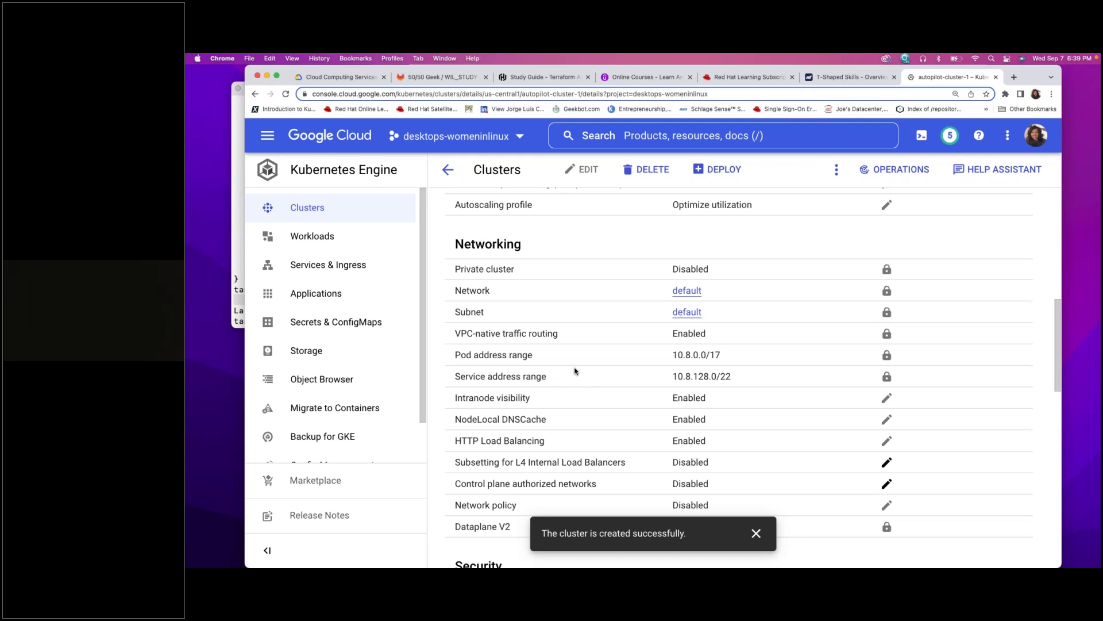
- Search Google for "fiffia goes to zoo kubernetes" in a new browser tab
left_click(1013, 79)
type("kub")
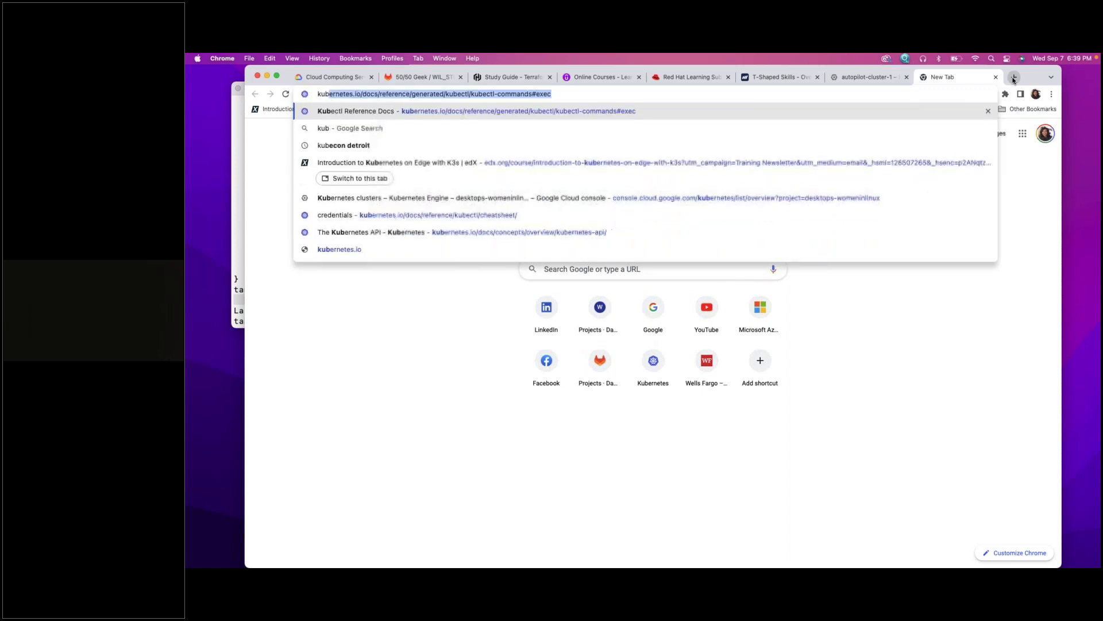
type("erne")
key("BackSpace")
key("BackSpace")
key("BackSpace")
key("BackSpace")
key("BackSpace")
type("fif")
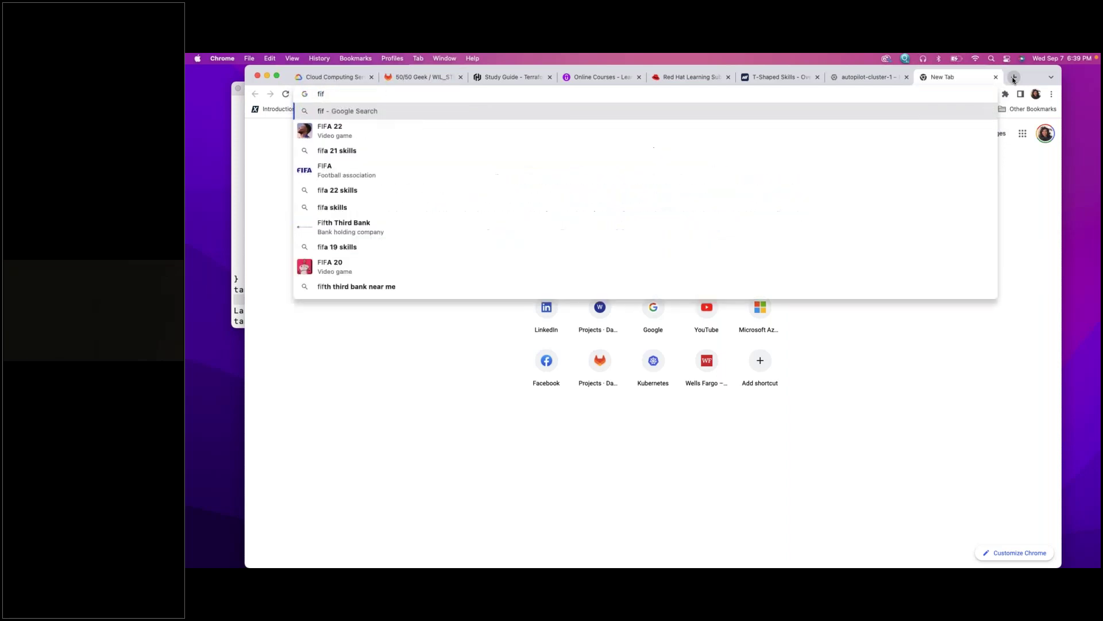
type("fia g")
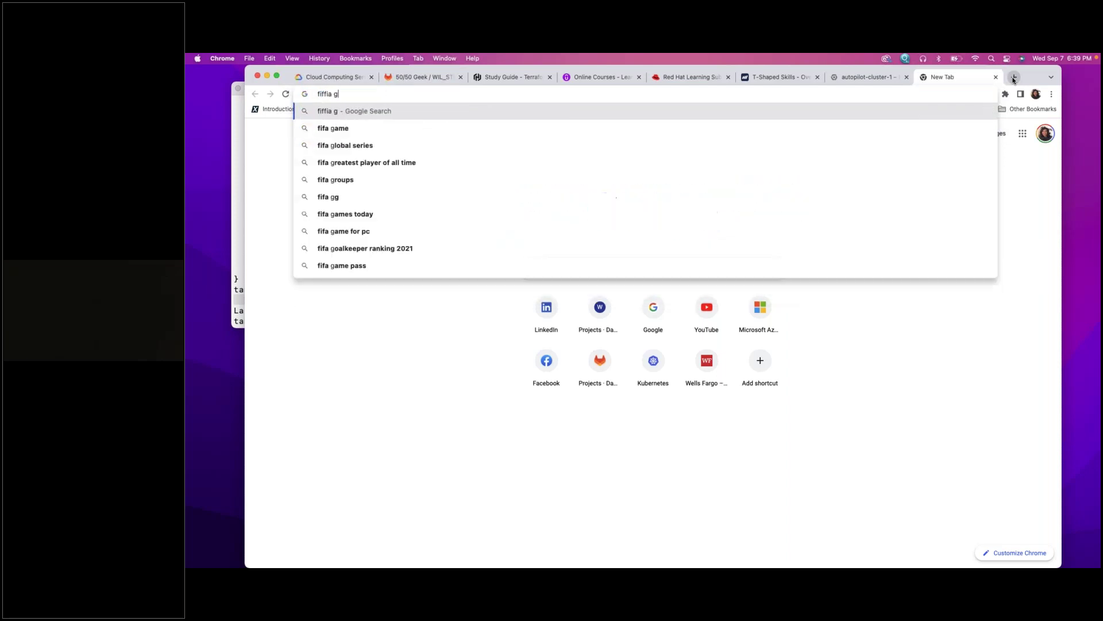
type("oes to zo")
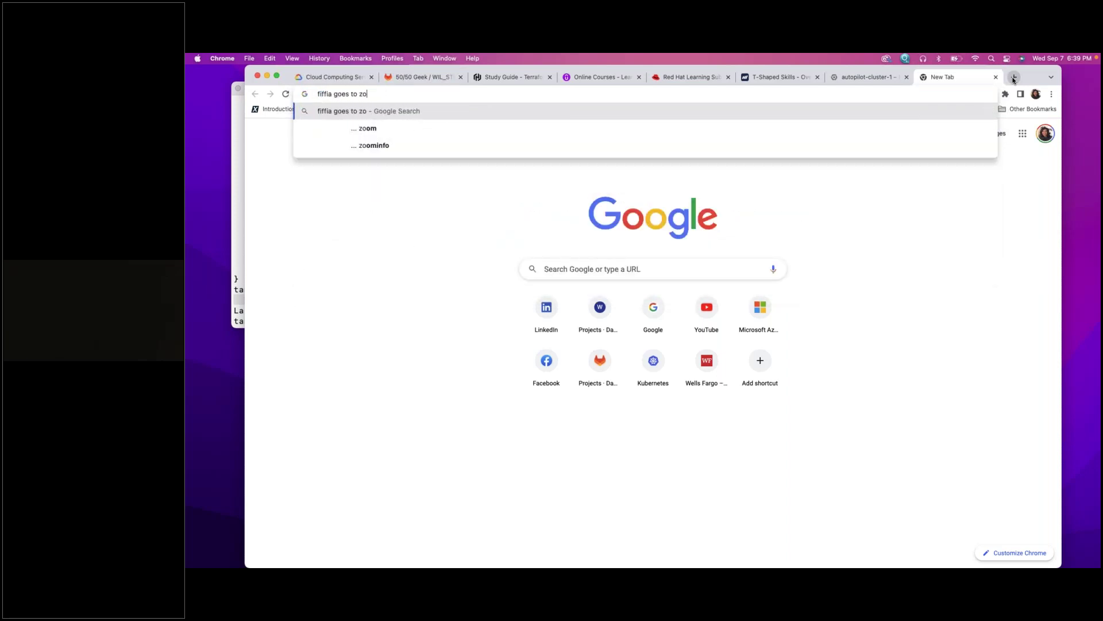
type("o kubn")
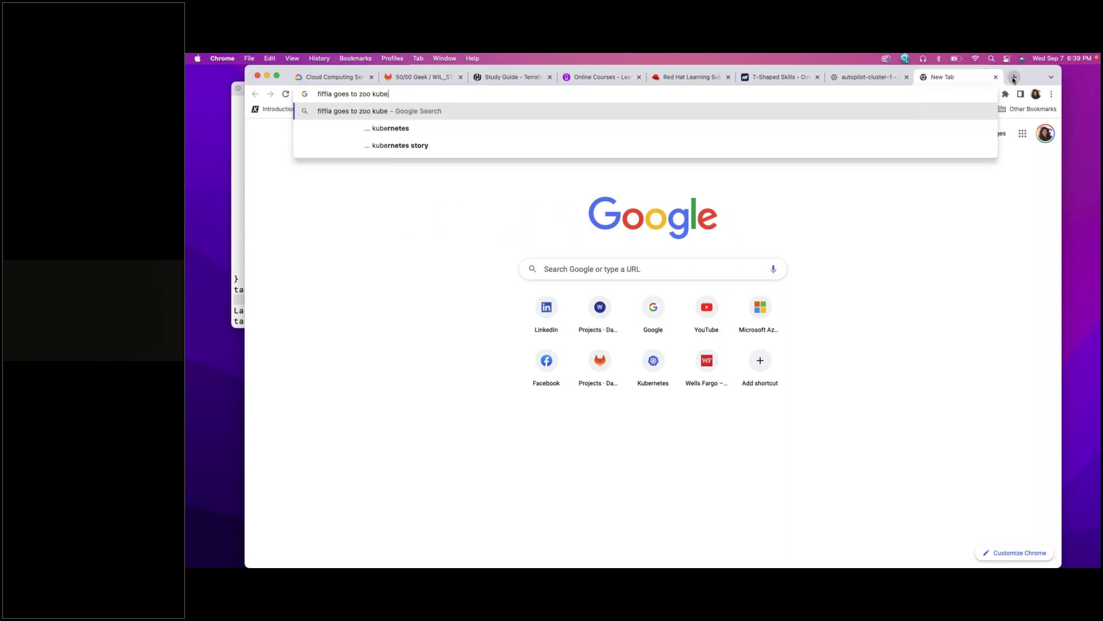
type("er")
key("BackSpace")
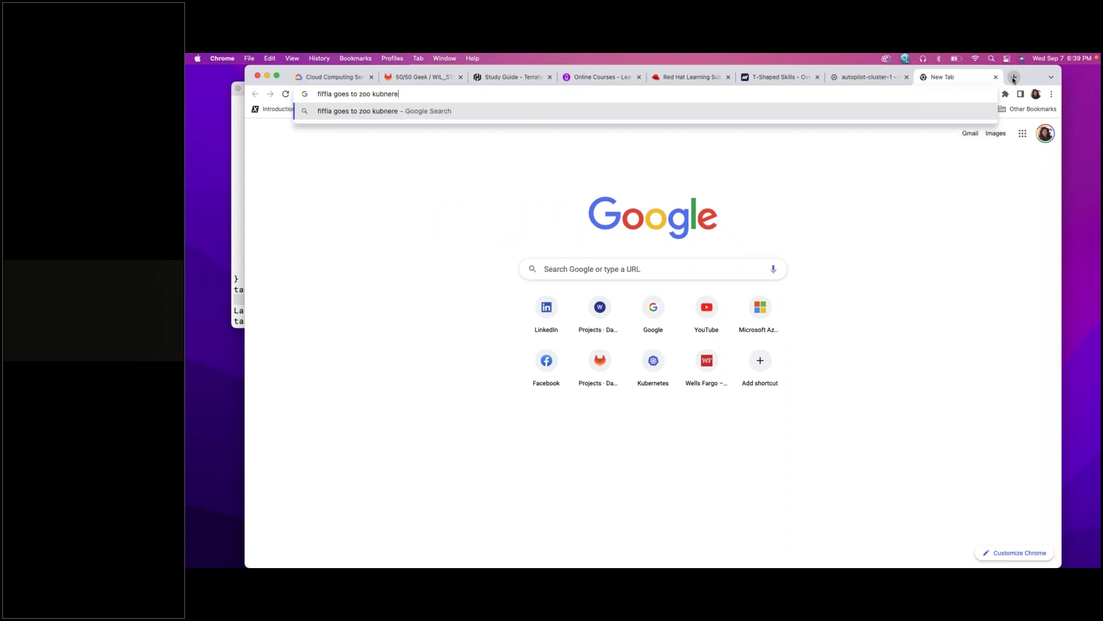
type("t")
key("BackSpace")
type("r")
key("BackSpace")
key("BackSpace")
key("BackSpace")
type("ernetes")
key("Return")
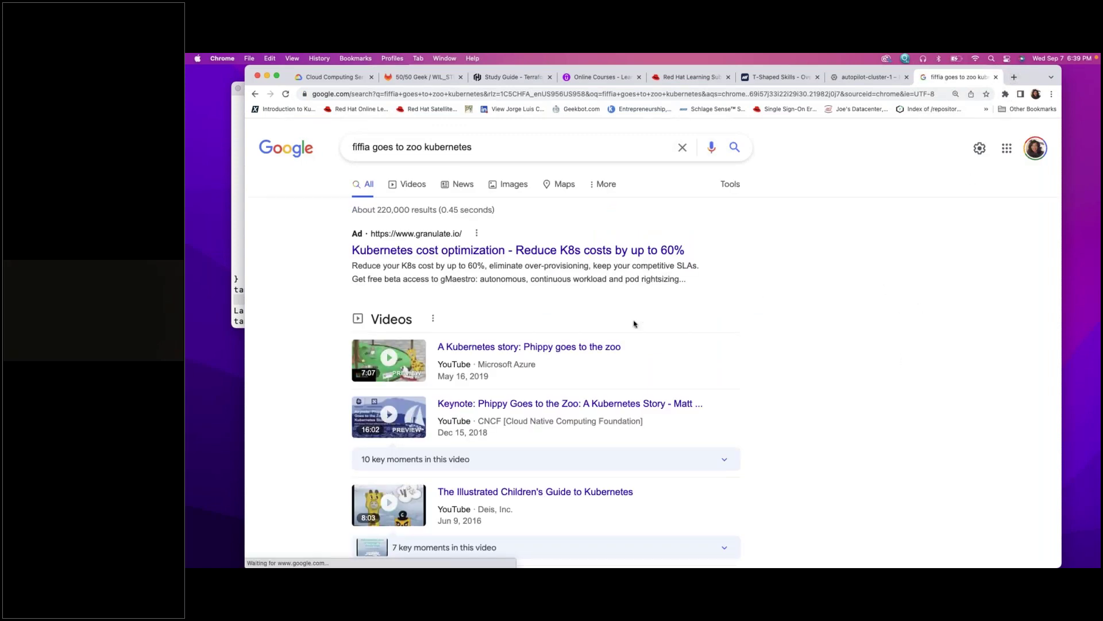
- Open the CNCF video "The Illustrated Children's Guide to Kubernetes" from the search results and play it in full screen
scroll(712, 343, "down", 1)
scroll(713, 342, "down", 3)
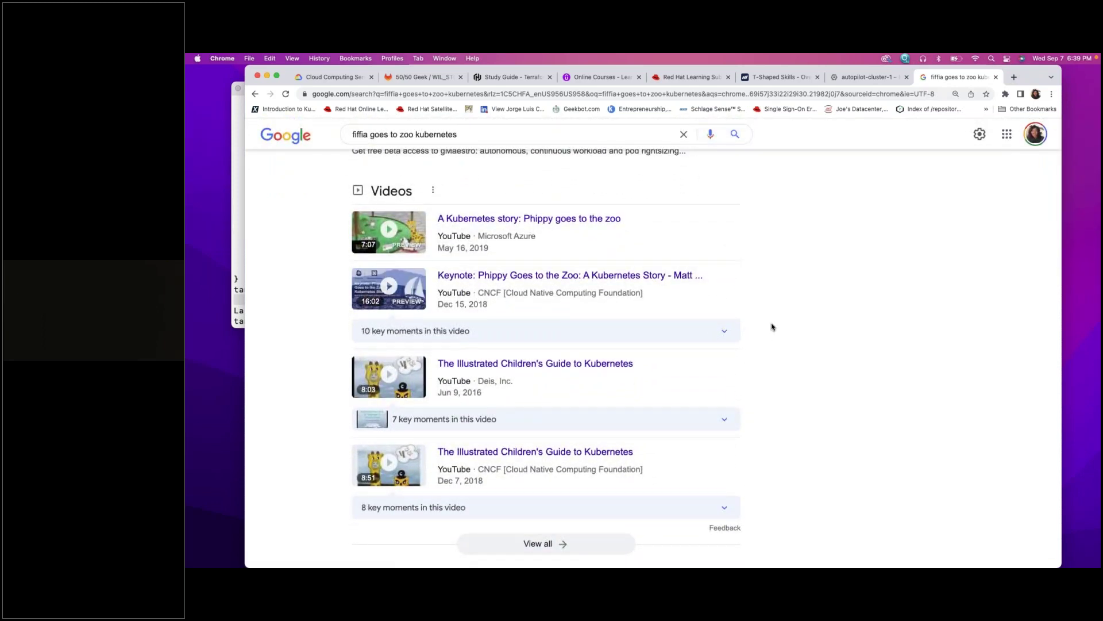
scroll(771, 325, "down", 4)
scroll(772, 325, "up", 1)
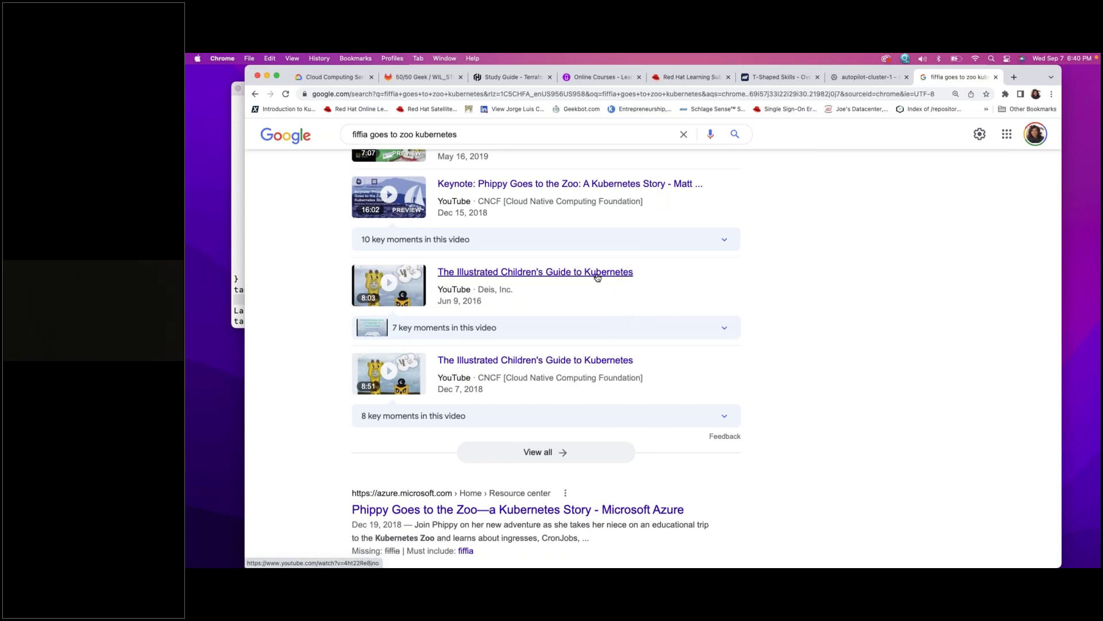
left_click(592, 361)
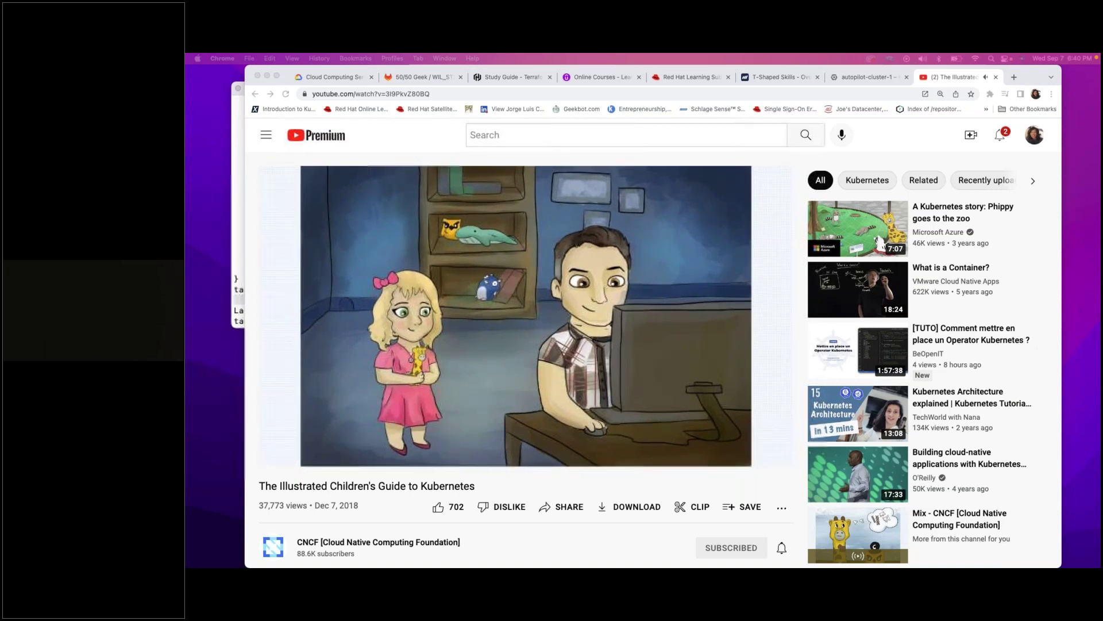
left_click(667, 490)
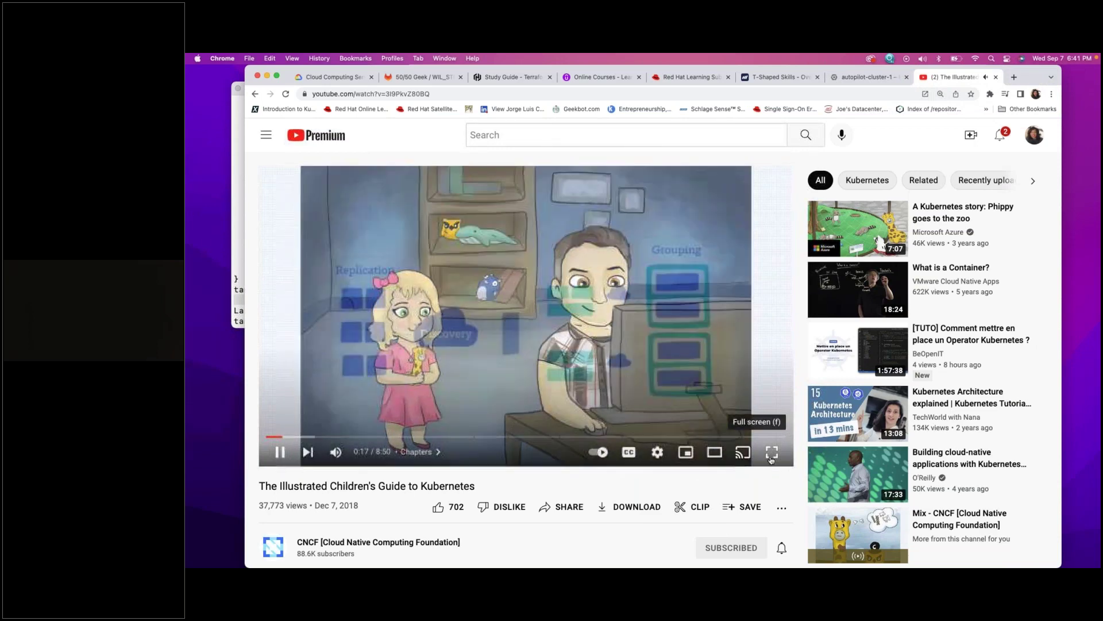
left_click(771, 452)
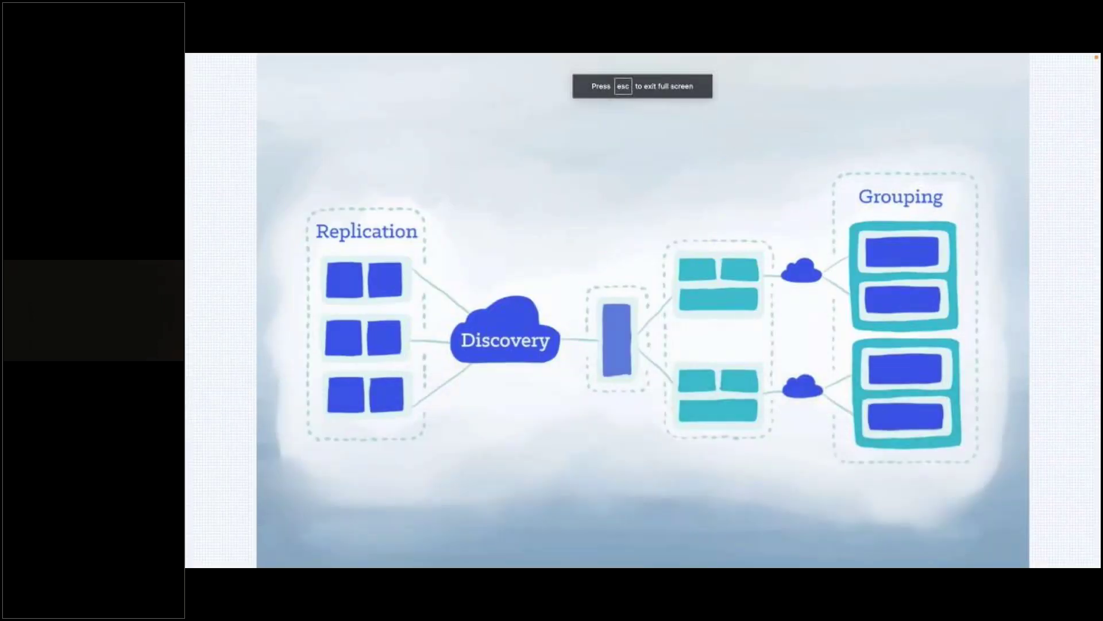